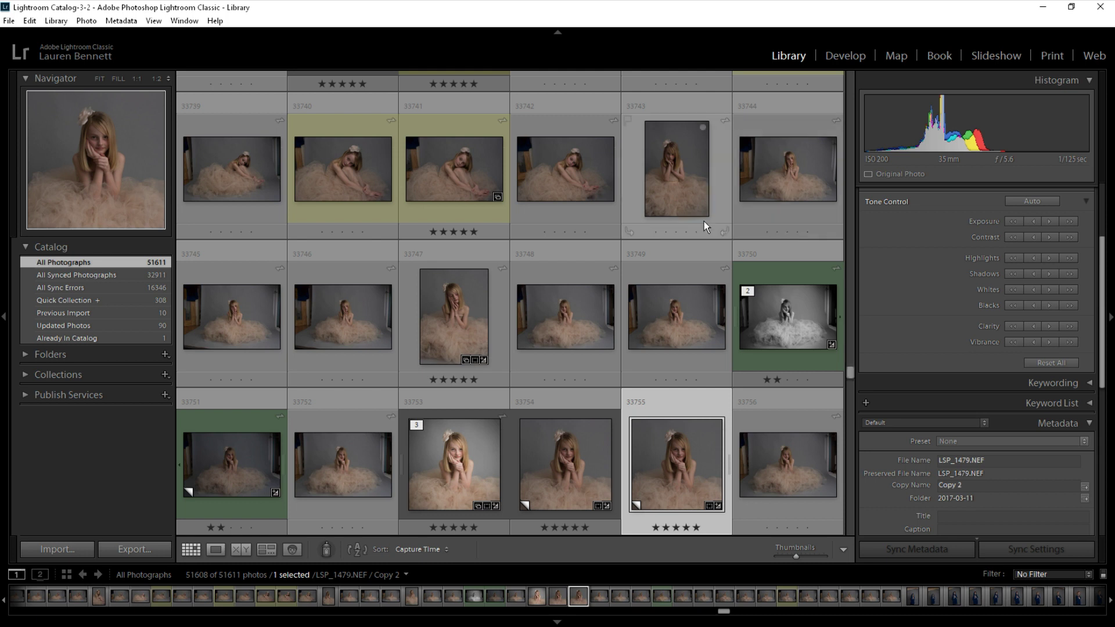
# - Open the selected portrait LSP_1479.NEF in the Develop module
pyautogui.press('d')
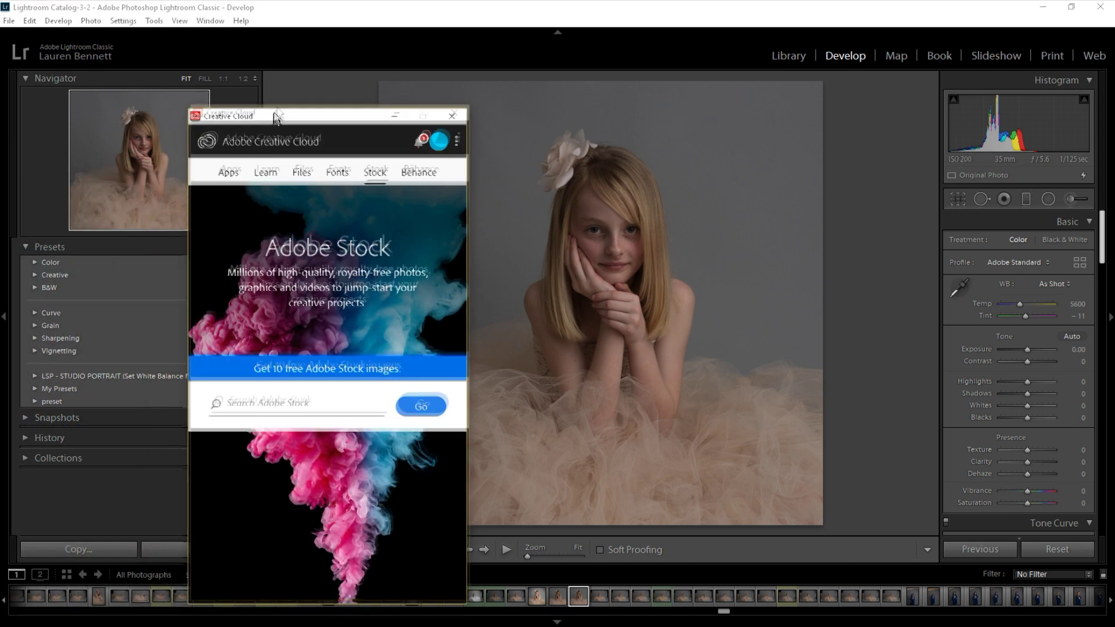
# - Switch to Creative Cloud, look through the apps list for the Lightroom versions, and minimize the window
pyautogui.click(235, 143)
pyautogui.moveTo(469, 205); pyautogui.dragTo(472, 254)
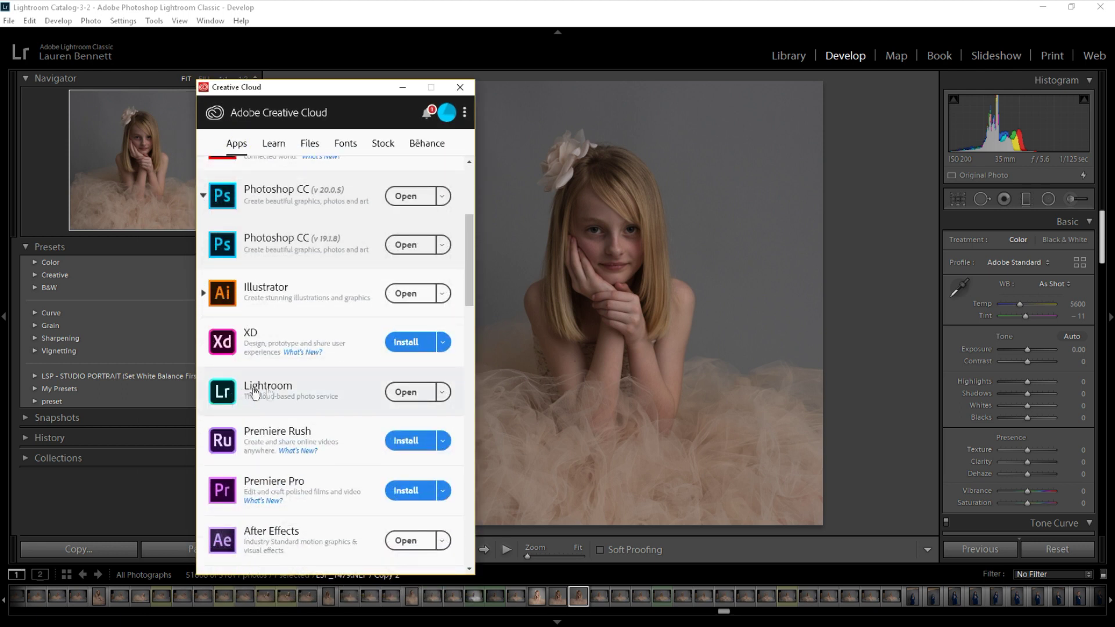
pyautogui.moveTo(471, 243); pyautogui.dragTo(471, 386)
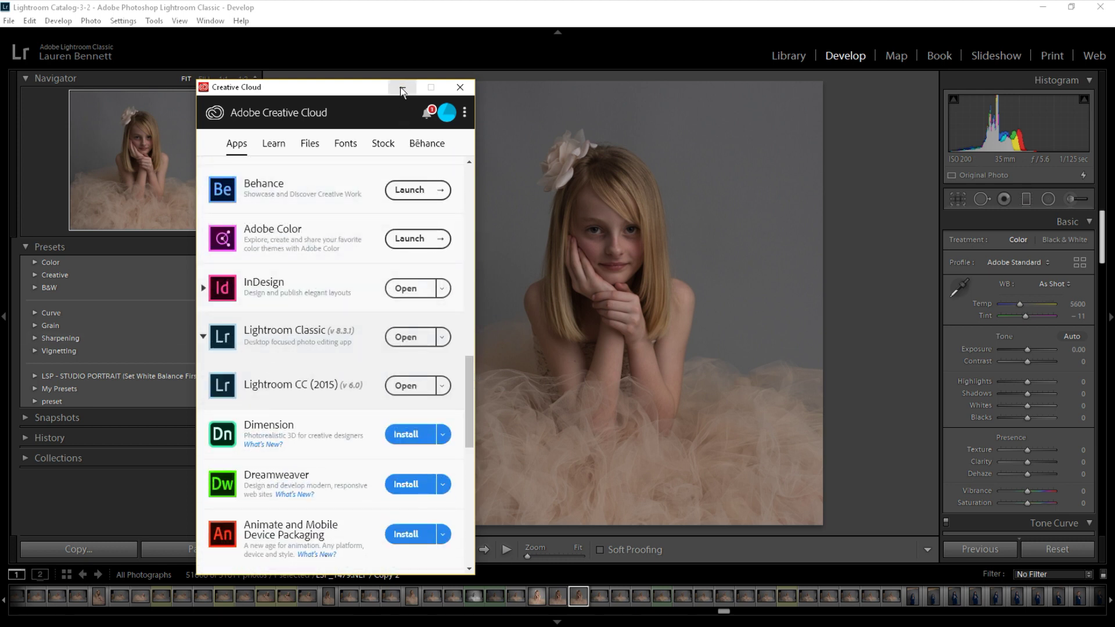
pyautogui.click(401, 90)
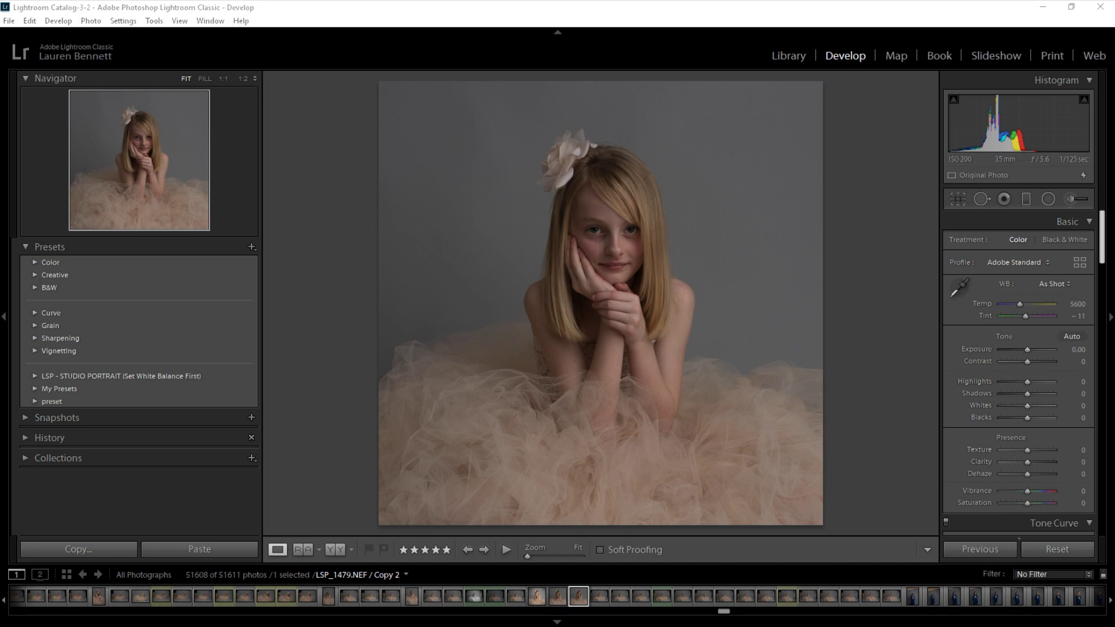
# - Expand the LSP - STUDIO PORTRAIT preset group to show its Base, Lights and Tweak presets
pyautogui.click(35, 376)
pyautogui.moveTo(14, 306); pyautogui.dragTo(18, 341)
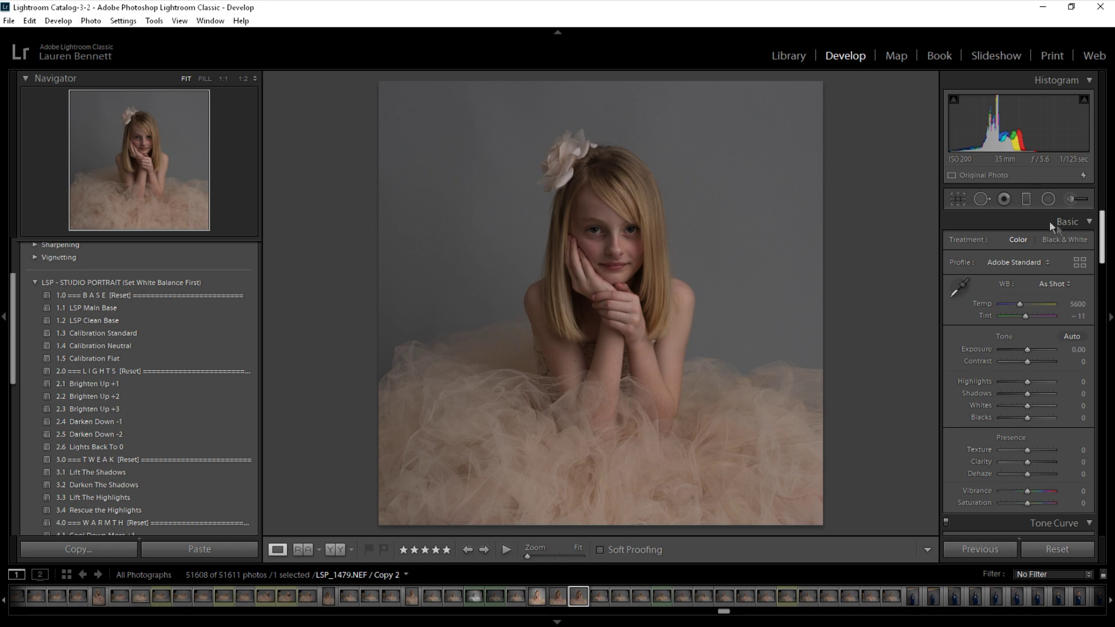
# - Inspect the portrait's crop framing with the Crop & Straighten tool and close it without changing the crop
pyautogui.moveTo(1101, 244)
pyautogui.mouseDown()
pyautogui.moveTo(1107, 371)
pyautogui.moveTo(1110, 228)
pyautogui.mouseUp()
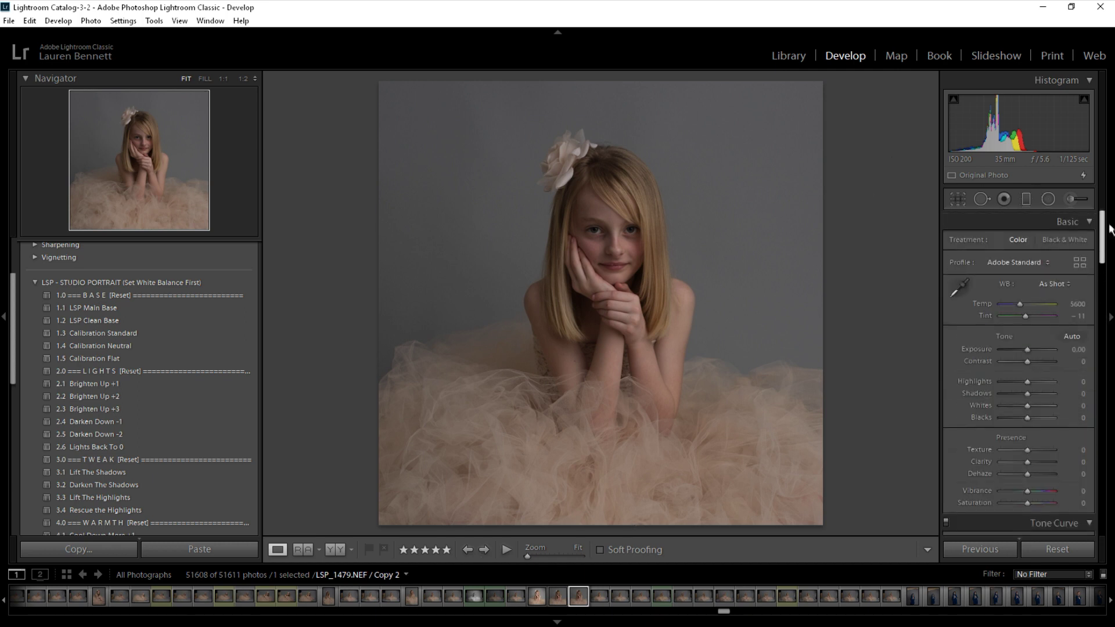
pyautogui.click(963, 201)
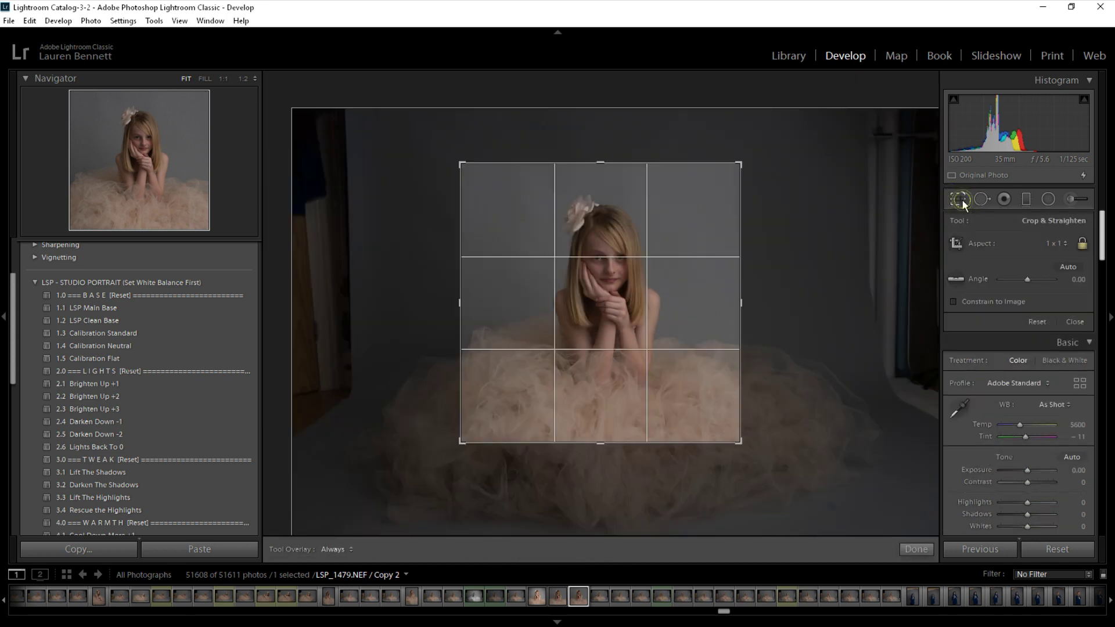
pyautogui.click(962, 200)
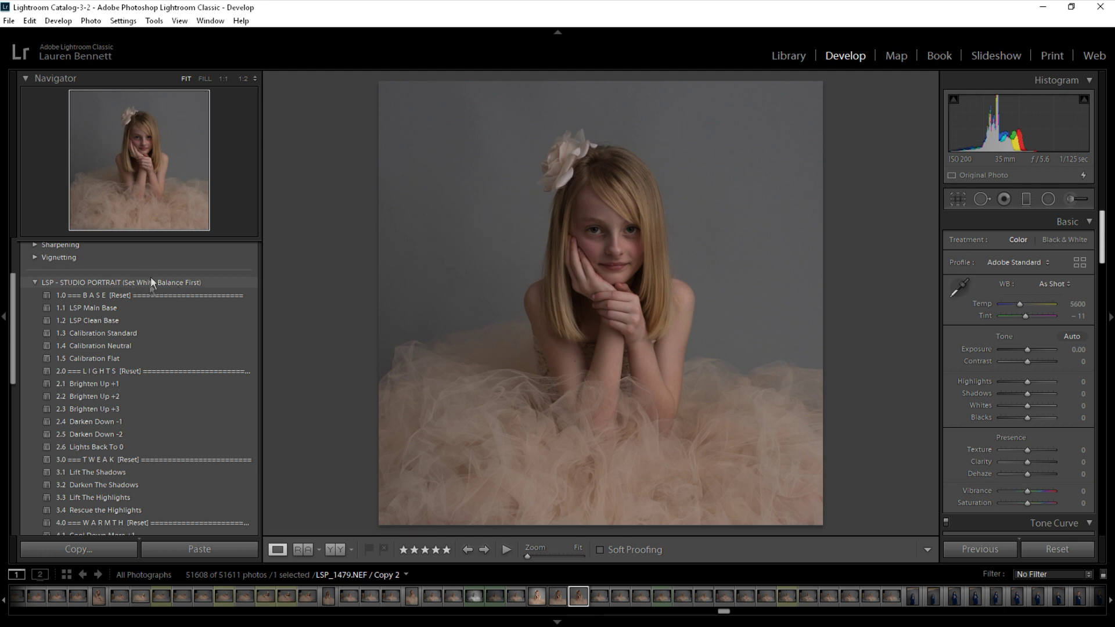
# - Set the white balance by sampling the grey backdrop beside the girl's head, and check the available white balance modes
pyautogui.click(959, 287)
pyautogui.click(703, 250)
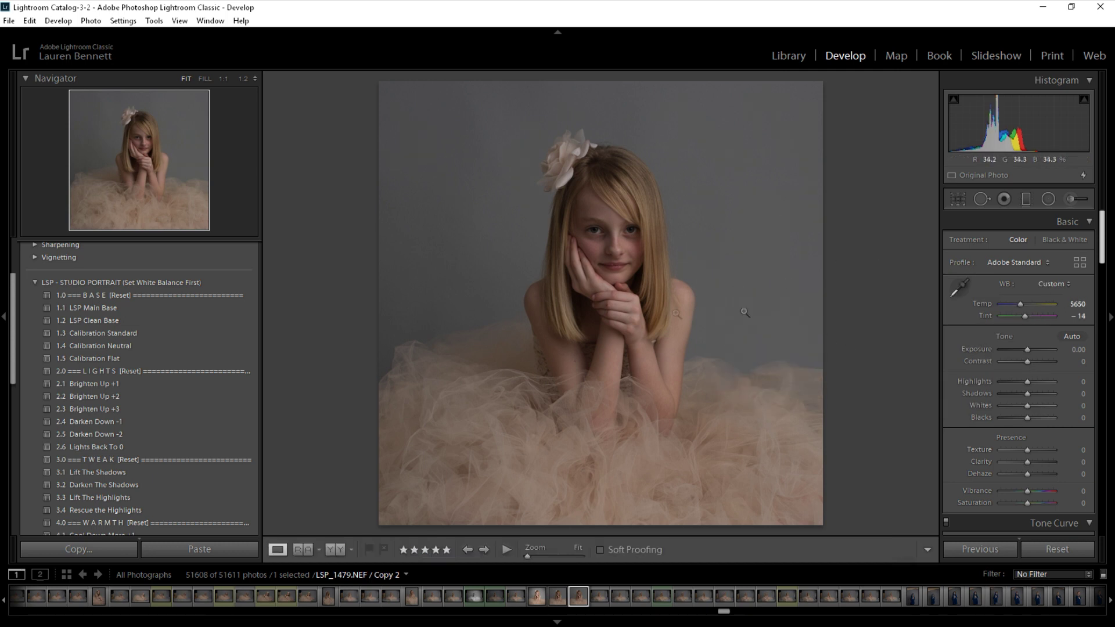
pyautogui.click(957, 287)
pyautogui.click(959, 287)
pyautogui.click(1052, 285)
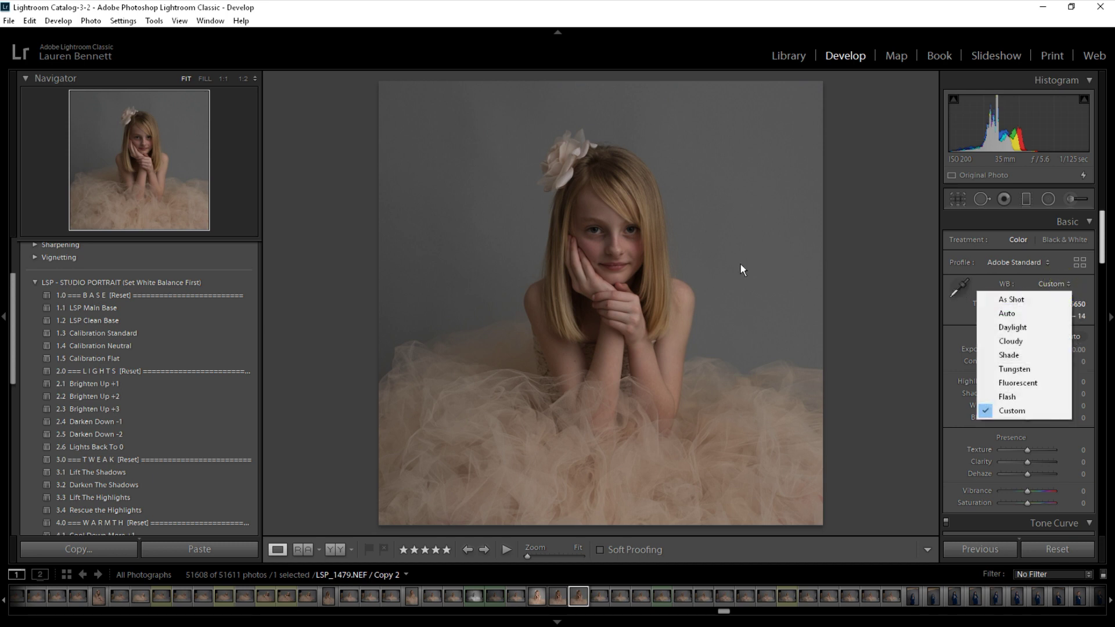
pyautogui.click(865, 251)
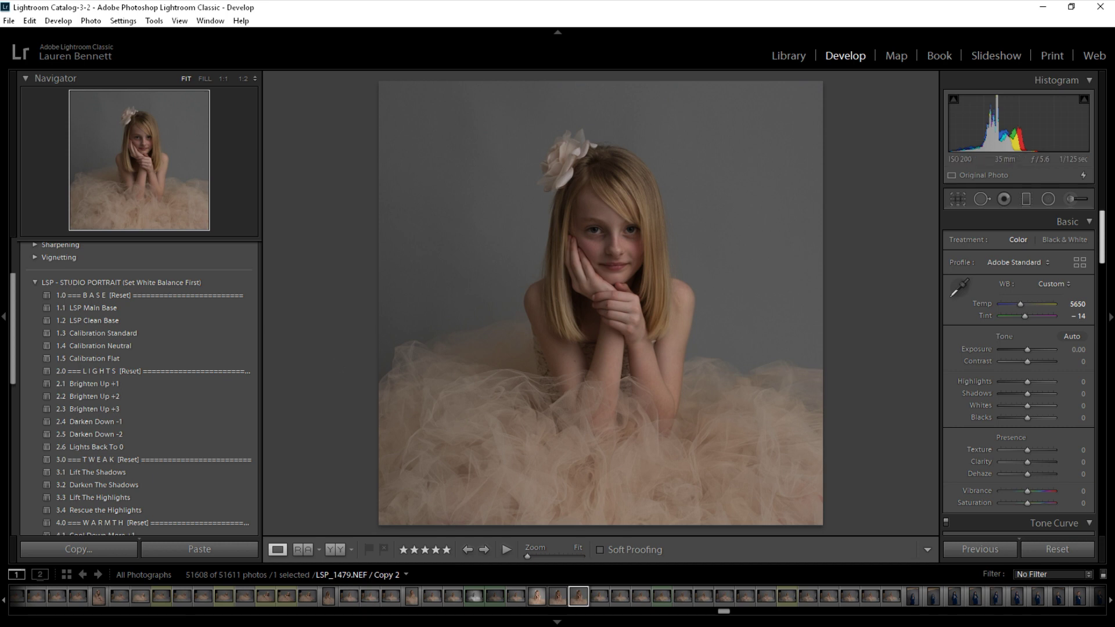
# - Apply the 2.3 Brighten Up +3 preset to the portrait, followed by the 1.1 LSP Main Base preset
pyautogui.moveTo(13, 280); pyautogui.dragTo(12, 255)
pyautogui.click(26, 247)
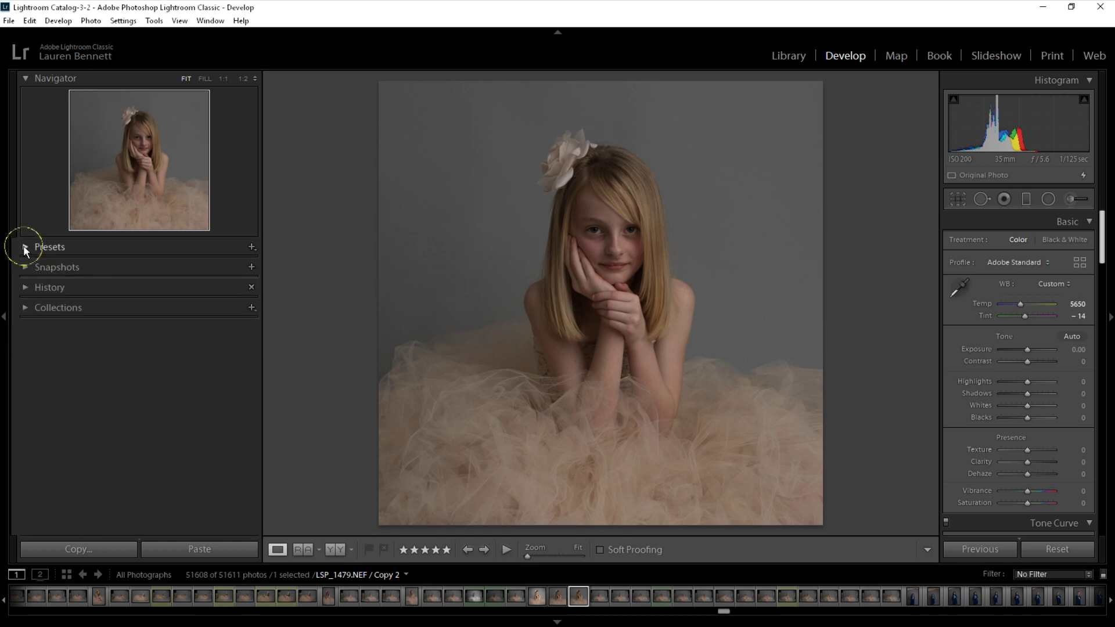
pyautogui.click(26, 247)
pyautogui.moveTo(14, 250); pyautogui.dragTo(20, 294)
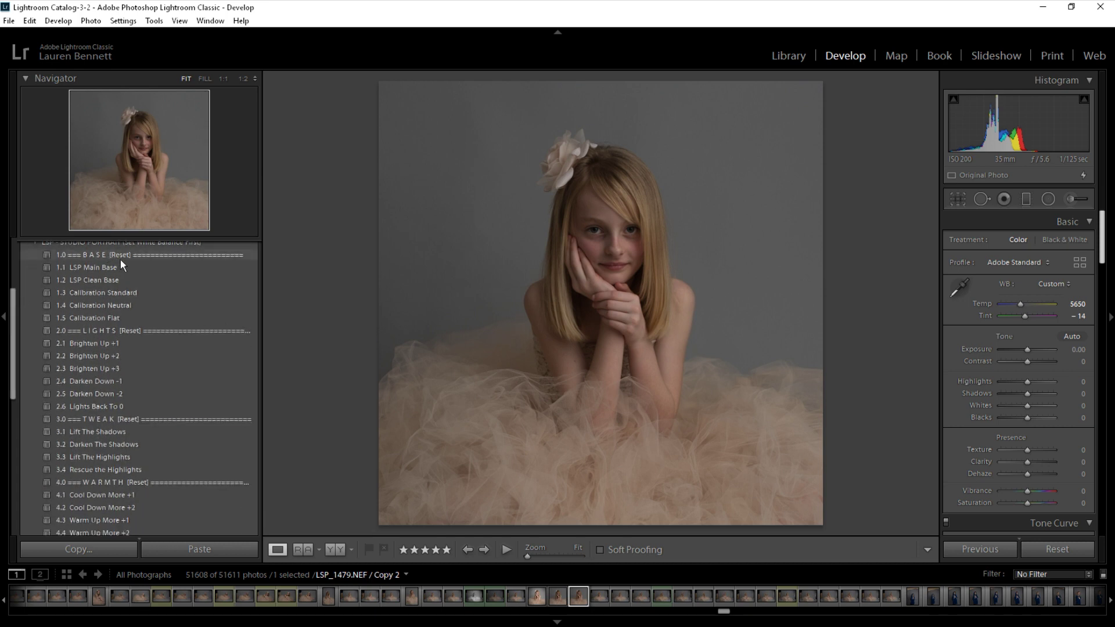
pyautogui.moveTo(13, 329); pyautogui.dragTo(19, 333)
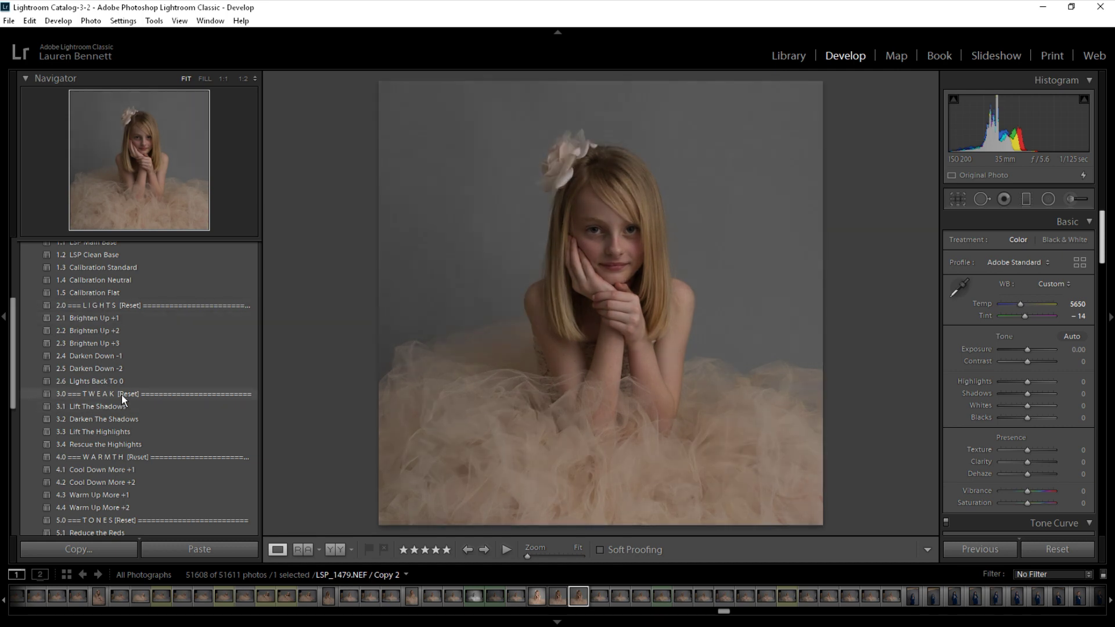
pyautogui.moveTo(17, 348)
pyautogui.mouseDown()
pyautogui.moveTo(18, 466)
pyautogui.moveTo(17, 332)
pyautogui.mouseUp()
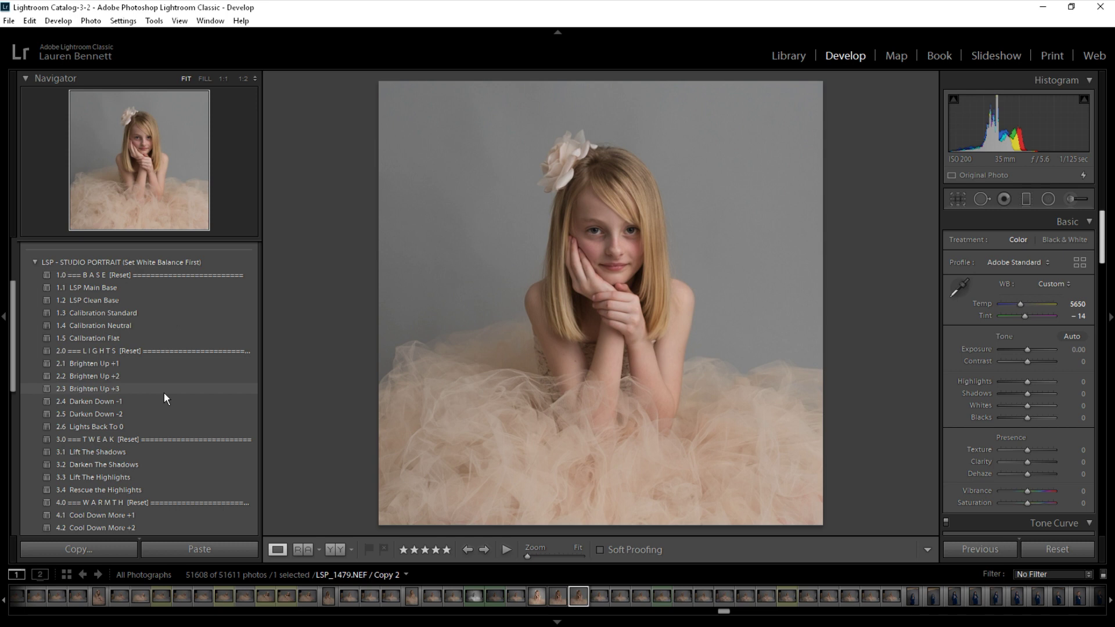
pyautogui.click(164, 389)
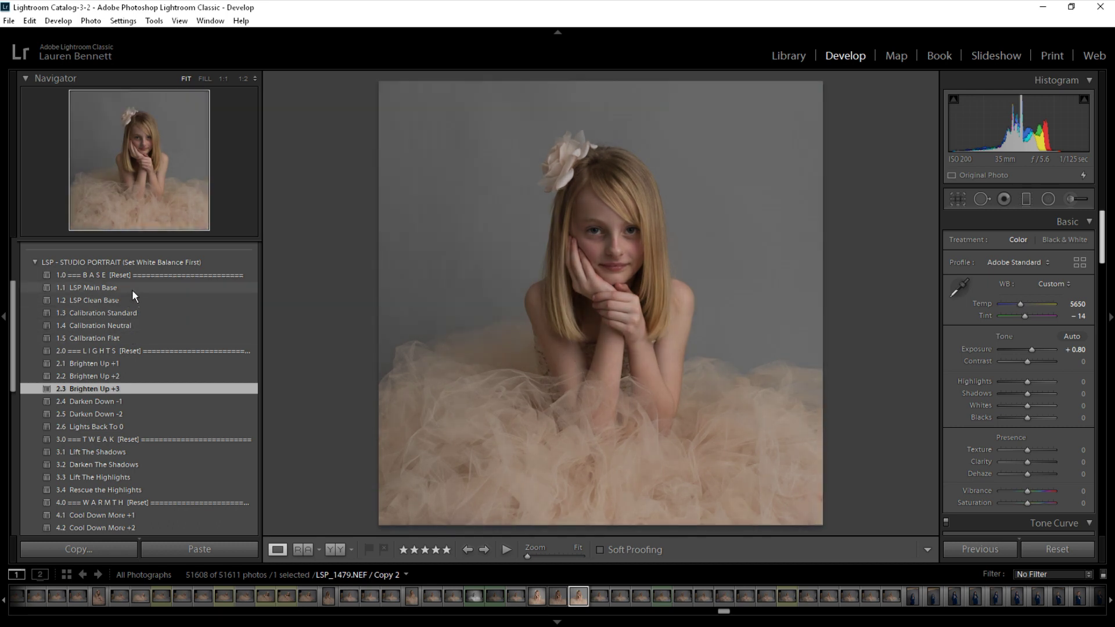
pyautogui.click(132, 288)
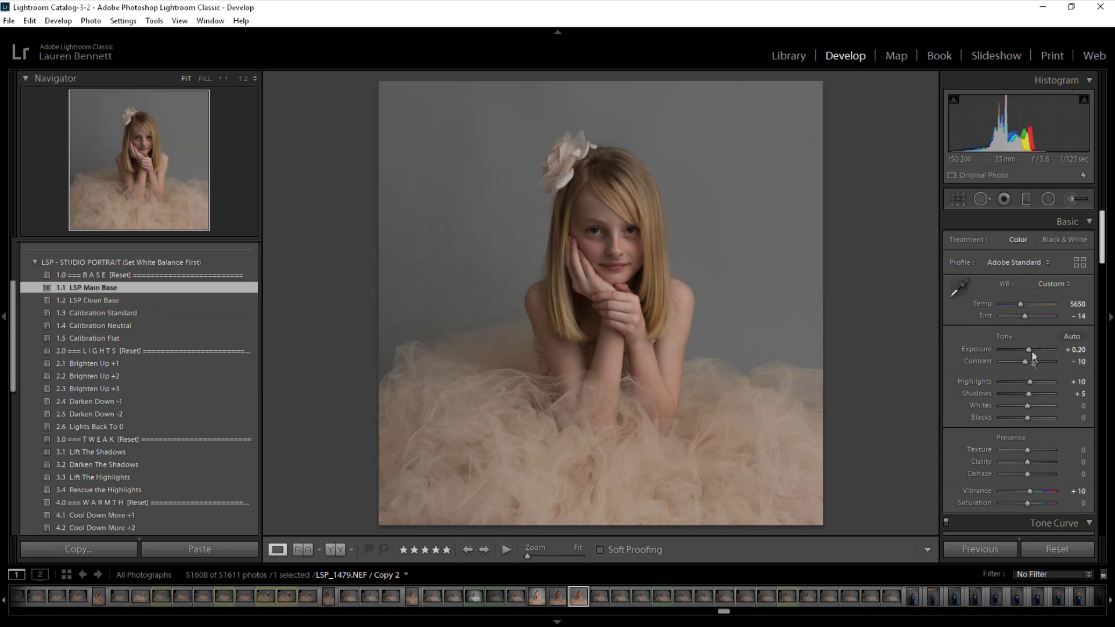
# - Try raising the Exposure to +0.71 and undo the adjustment
pyautogui.click(1028, 350)
pyautogui.moveTo(1028, 350); pyautogui.dragTo(1032, 350)
pyautogui.click(1074, 349)
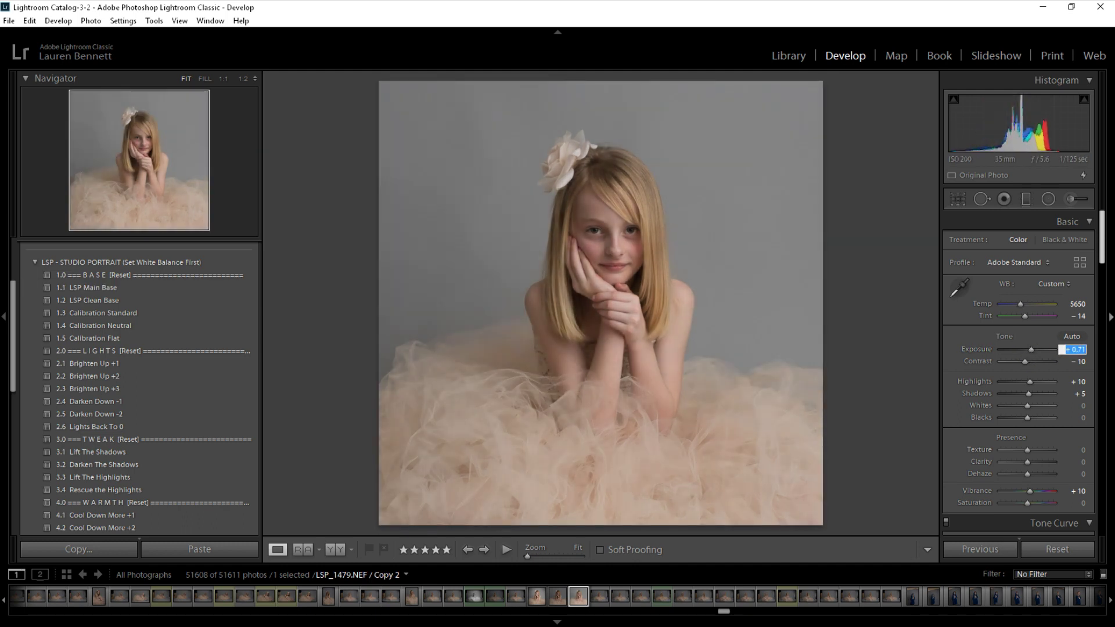
pyautogui.hotkey('ctrl', 'z')
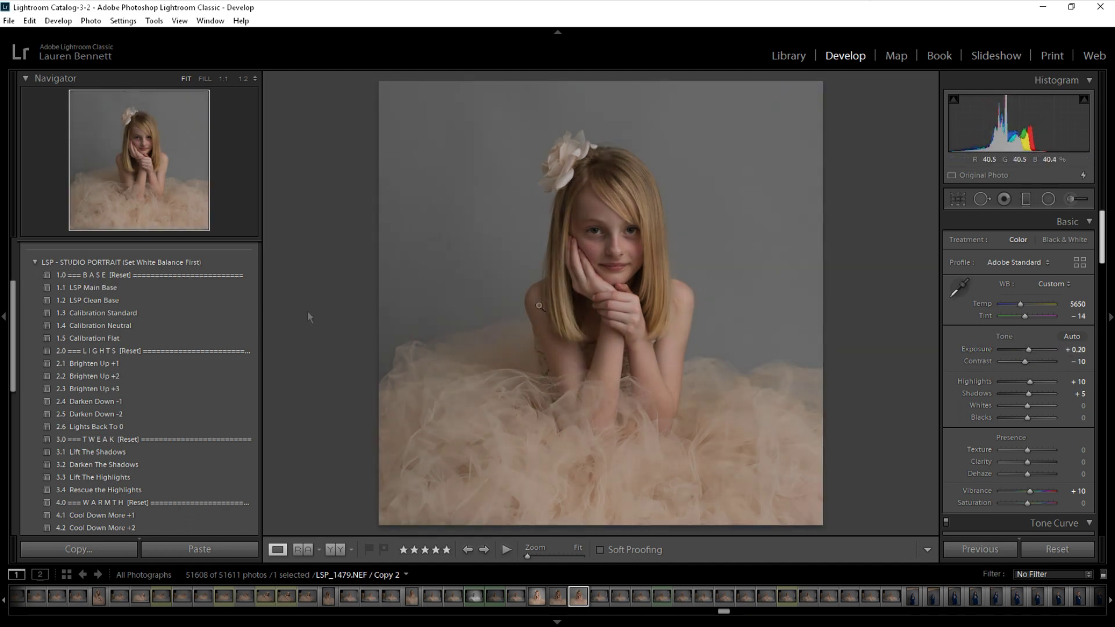
# - Apply the 2.3 Brighten Up +3 preset on top of the base preset
pyautogui.moveTo(16, 309); pyautogui.dragTo(17, 336)
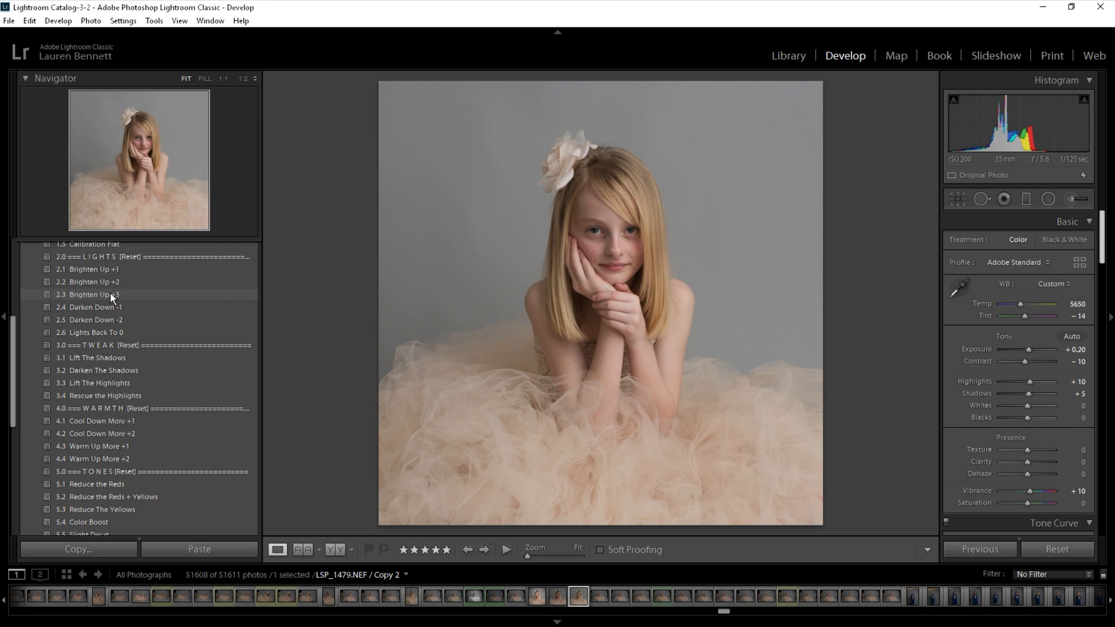
pyautogui.click(110, 294)
# - Apply the Tweak presets 3.2 Darken The Shadows and 3.3 Lift The Highlights
pyautogui.moveTo(13, 336); pyautogui.dragTo(13, 351)
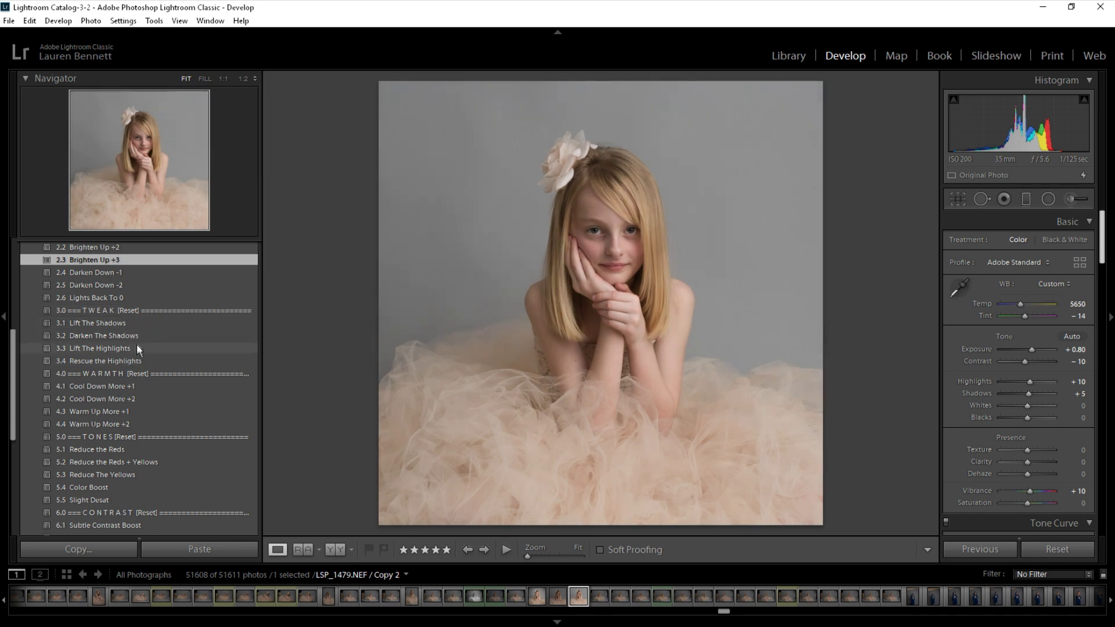
pyautogui.click(142, 335)
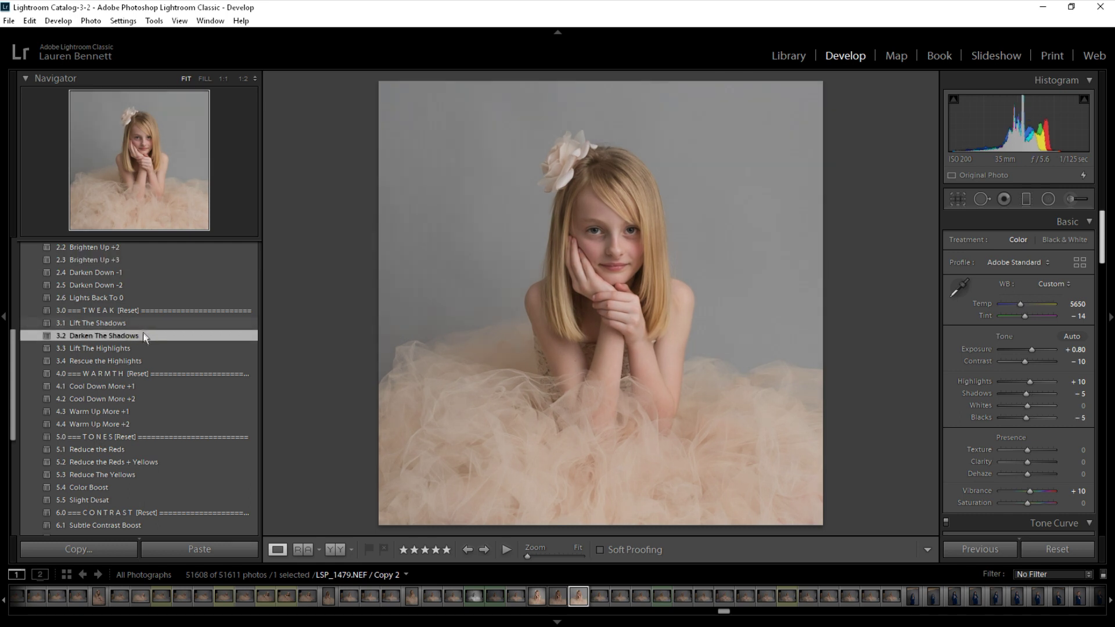
pyautogui.click(141, 346)
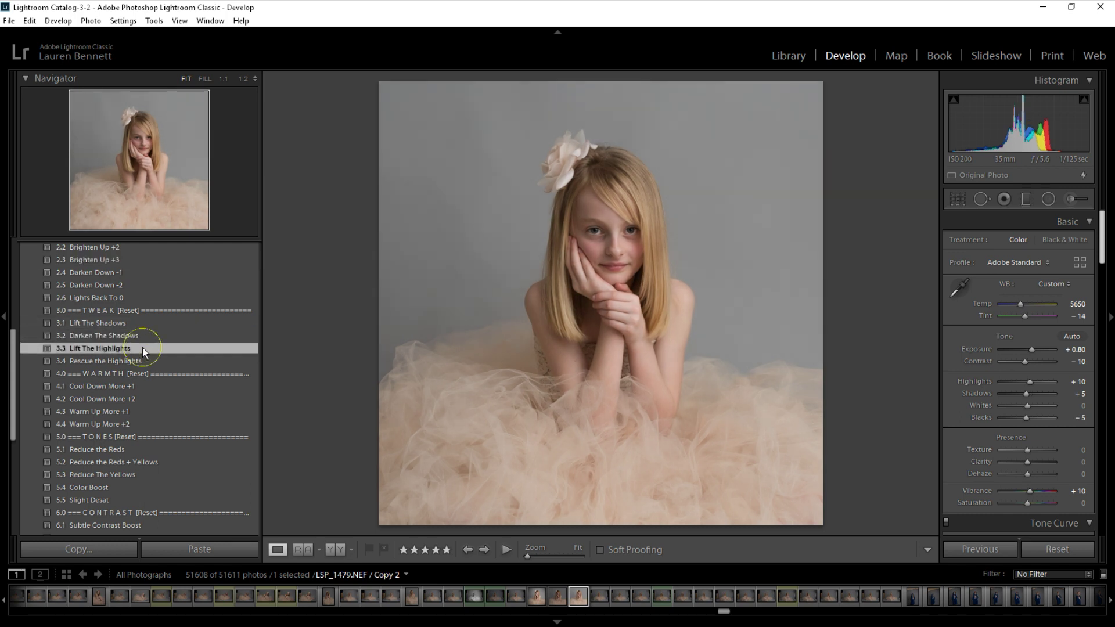
# - Try the 6.2 Deeper Contrast Boost preset and remove it with the 6.0 CONTRAST [Reset] preset
pyautogui.moveTo(13, 344); pyautogui.dragTo(15, 369)
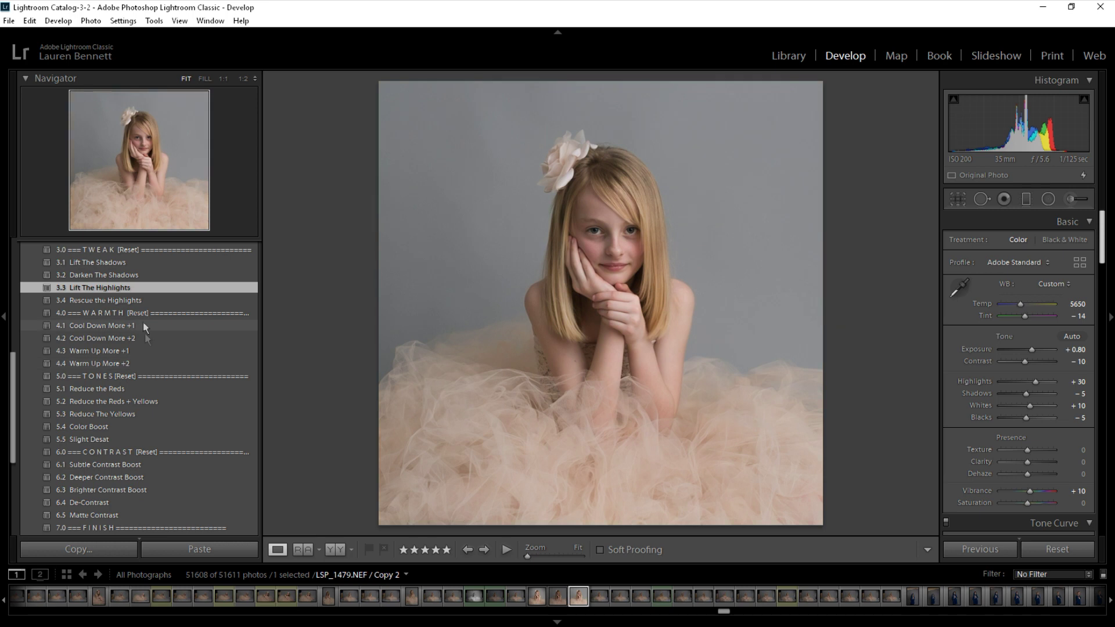
pyautogui.scroll(-1, 21, 365)
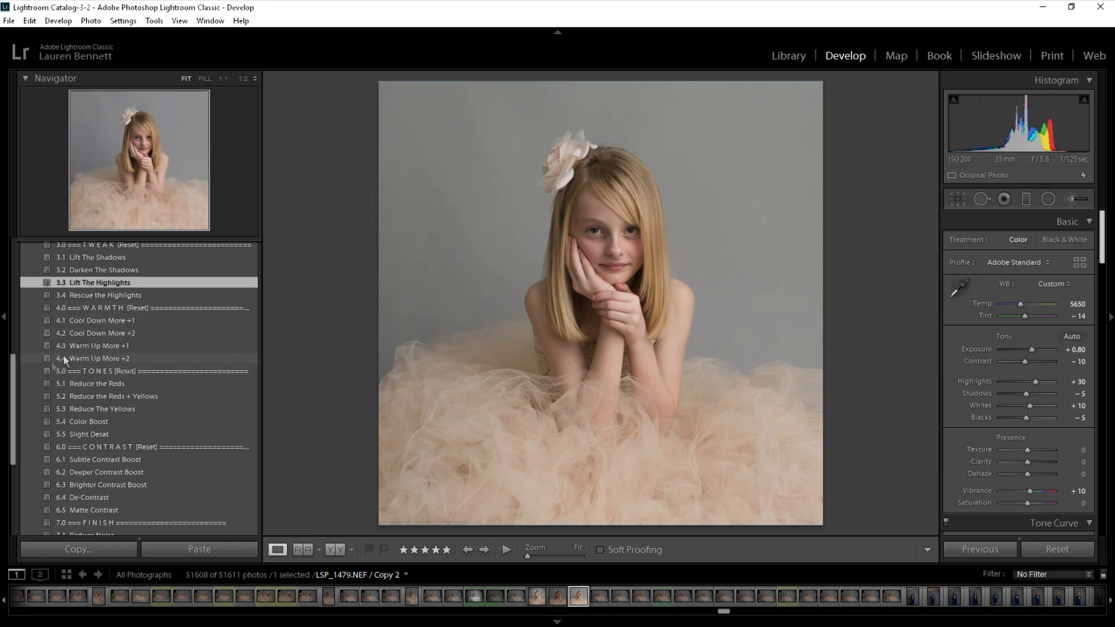
pyautogui.scroll(-2, 15, 390)
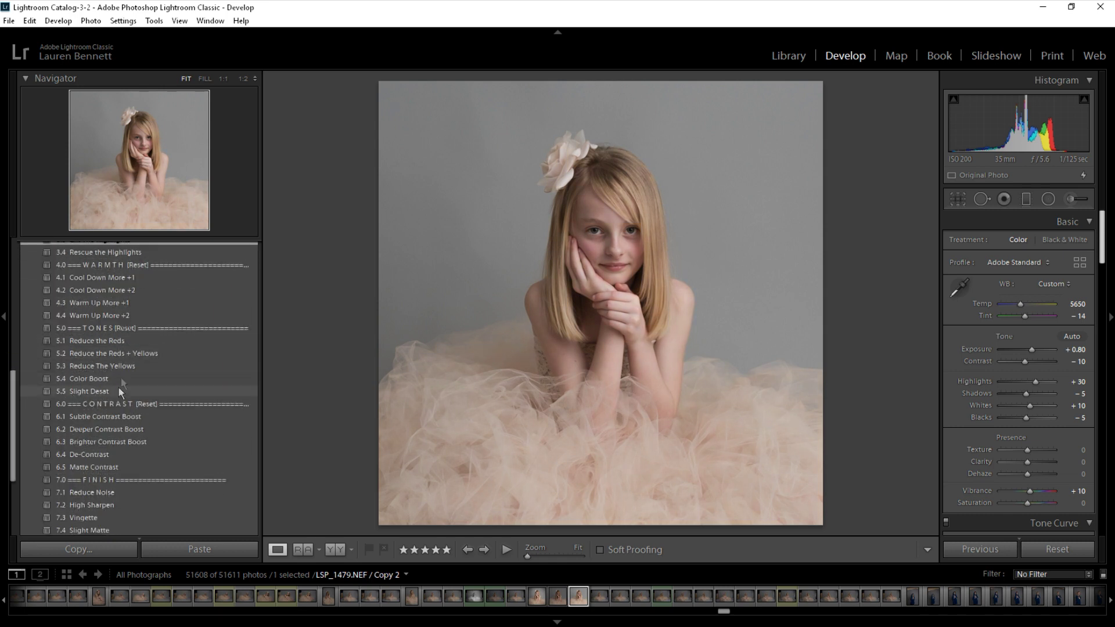
pyautogui.scroll(-2, 19, 388)
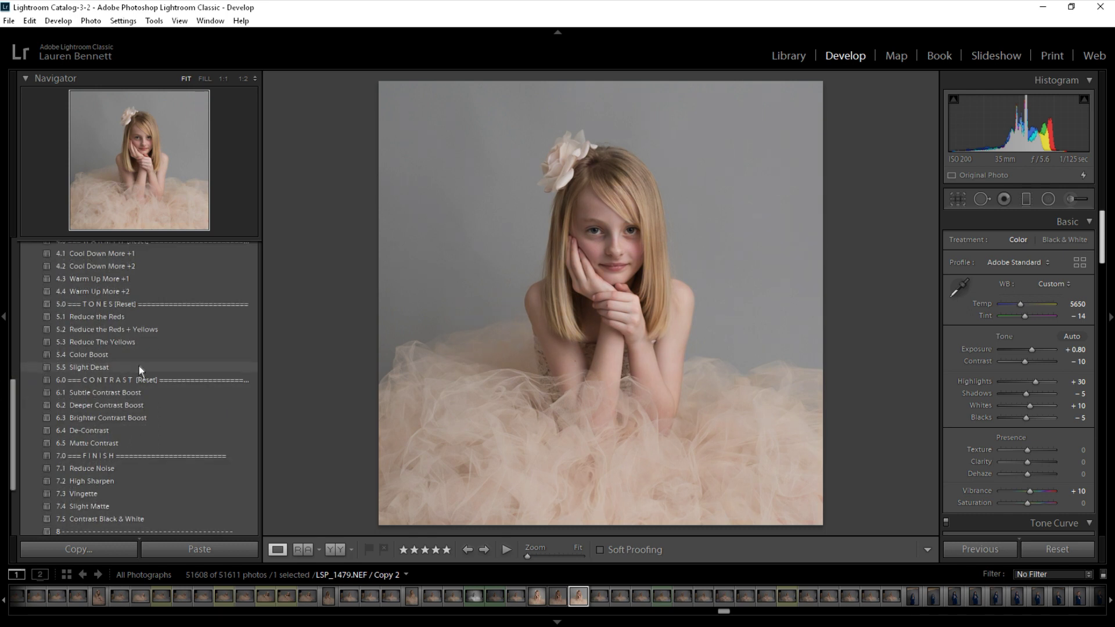
pyautogui.moveTo(13, 416); pyautogui.dragTo(13, 427)
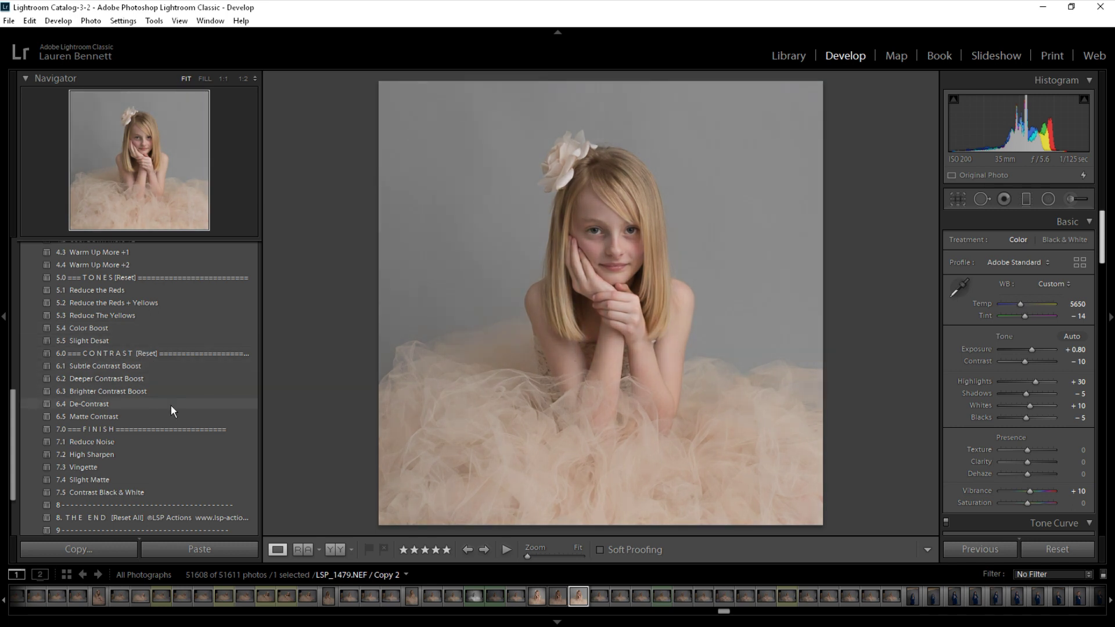
pyautogui.click(117, 377)
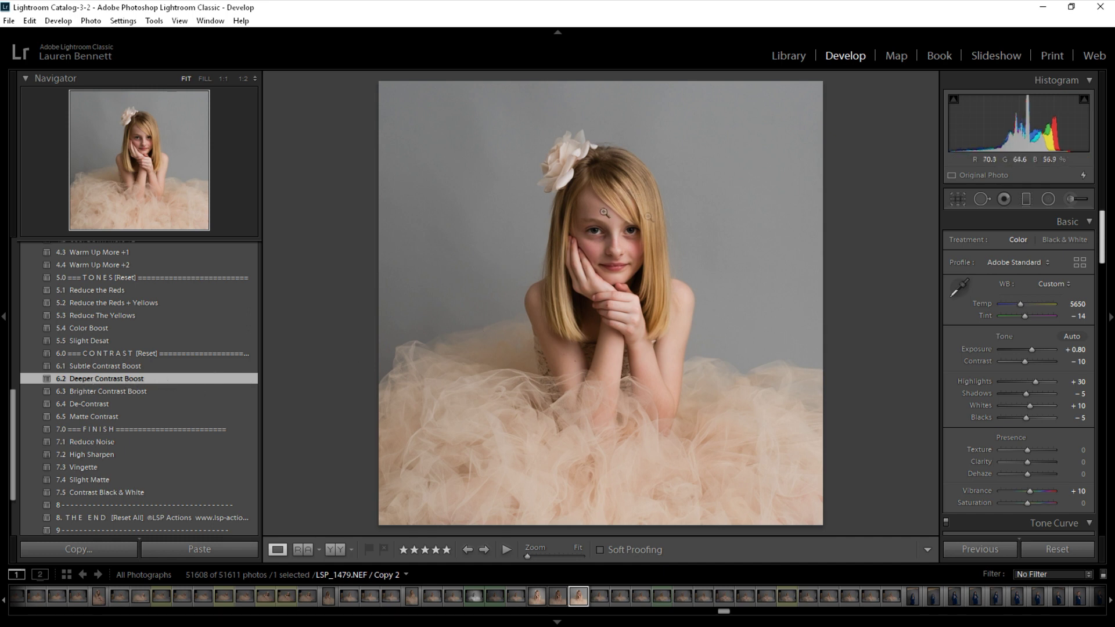
pyautogui.click(117, 350)
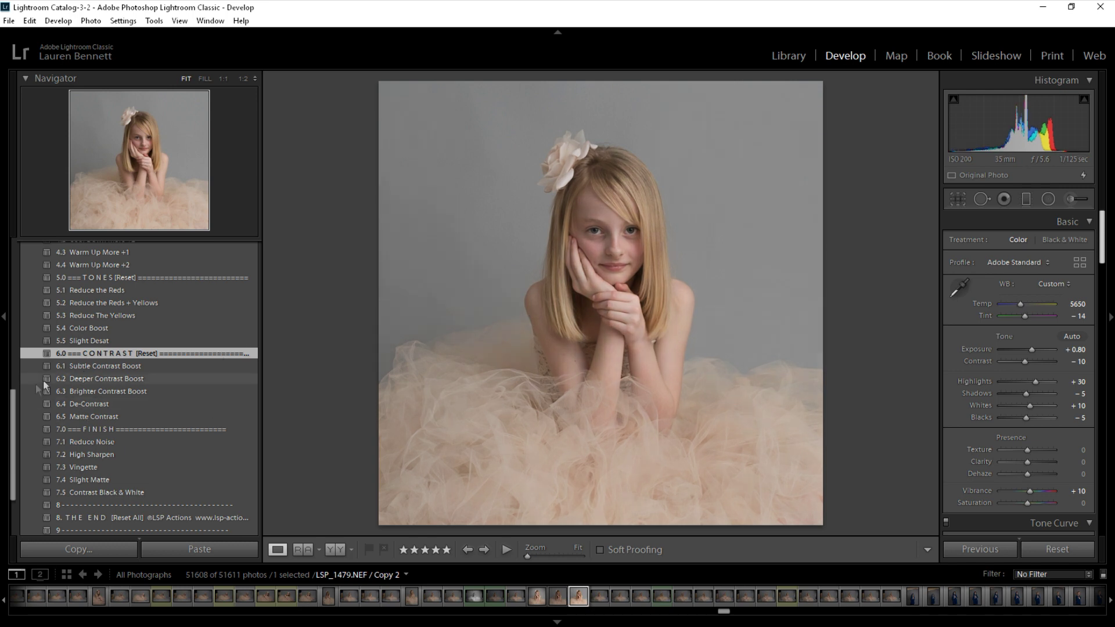
# - Apply the Finish presets 7.1 Reduce Noise, 7.2 High Sharpen and 7.3 Vingette to the portrait
pyautogui.moveTo(12, 400); pyautogui.dragTo(12, 426)
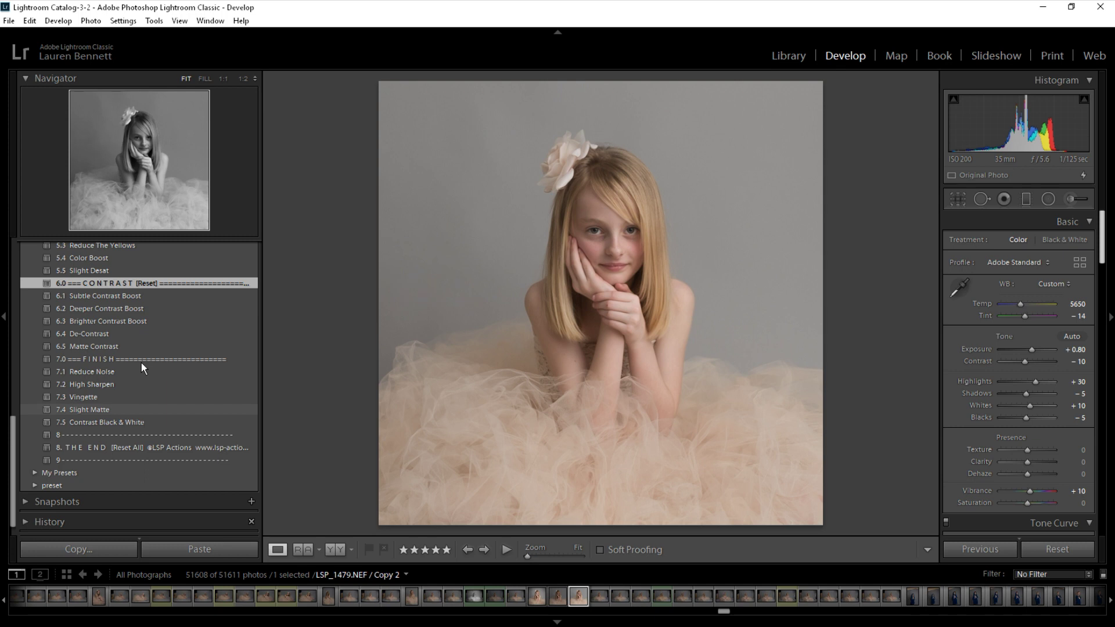
pyautogui.click(82, 374)
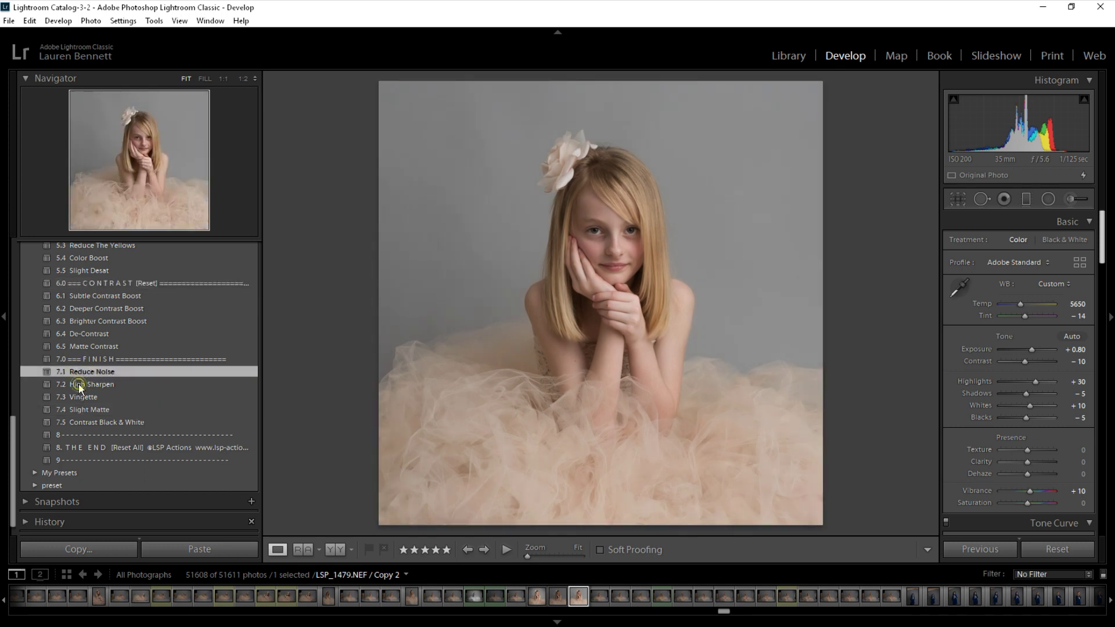
pyautogui.click(79, 383)
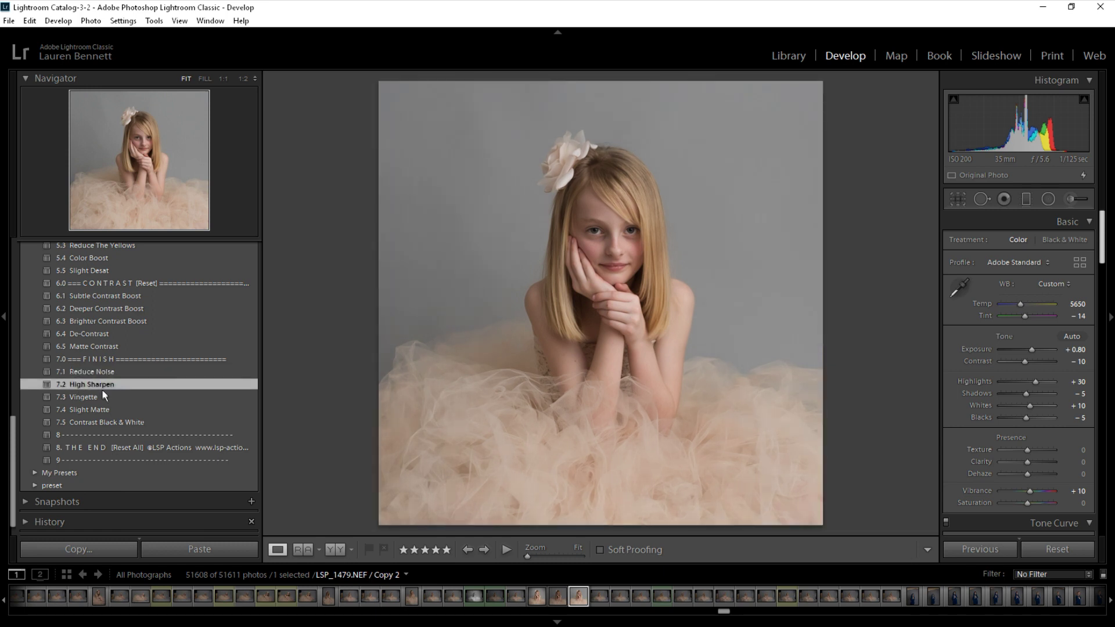
pyautogui.click(97, 396)
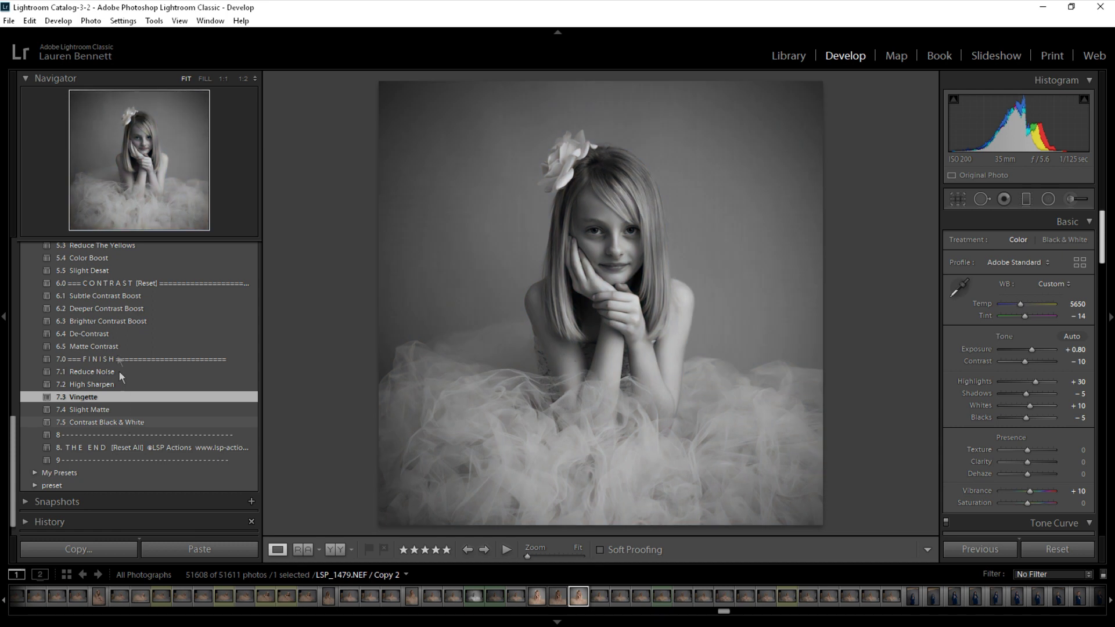
pyautogui.moveTo(11, 436); pyautogui.dragTo(17, 300)
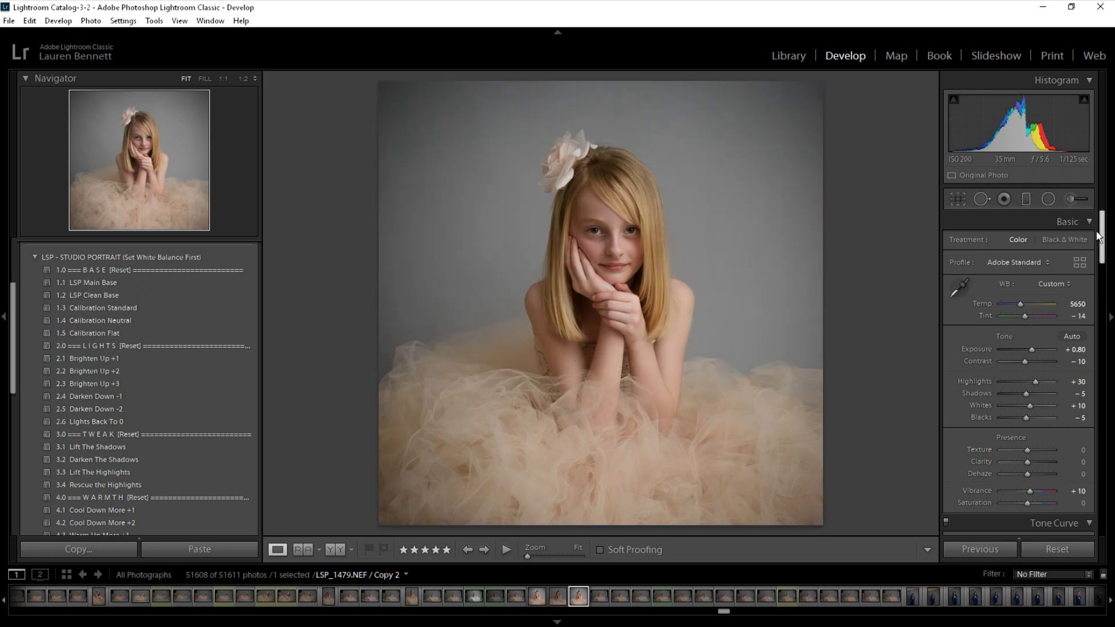
# - Magnify the portrait to 1:2 and frame the girl's face and hands
pyautogui.moveTo(1105, 234)
pyautogui.mouseDown()
pyautogui.moveTo(1106, 433)
pyautogui.moveTo(1105, 235)
pyautogui.mouseUp()
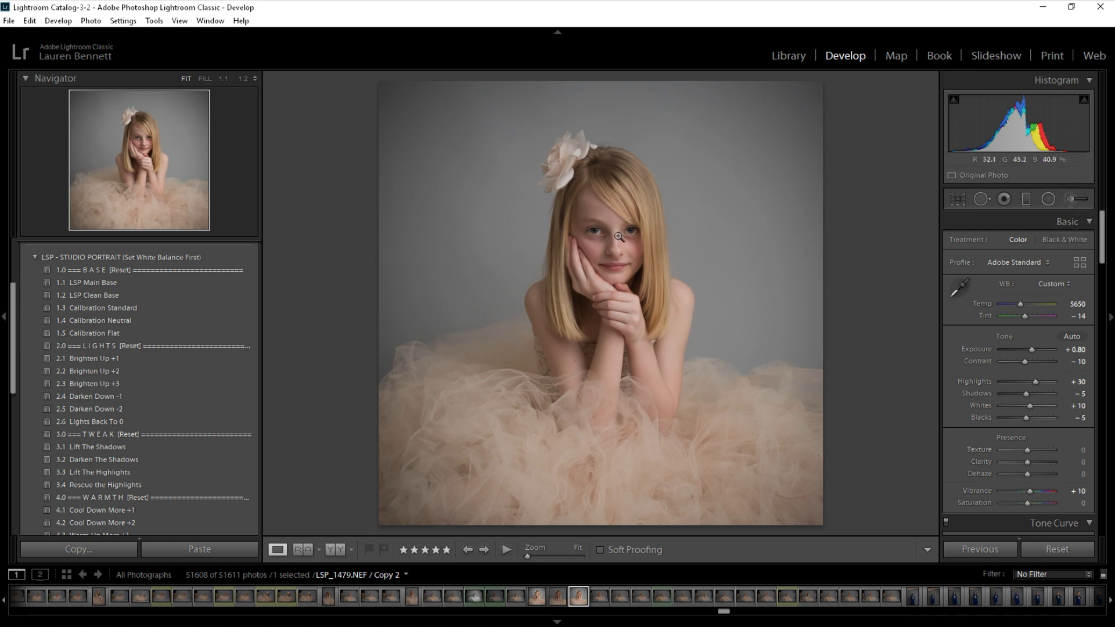
pyautogui.click(243, 82)
pyautogui.moveTo(140, 175); pyautogui.dragTo(136, 147)
pyautogui.moveTo(642, 340); pyautogui.dragTo(616, 324)
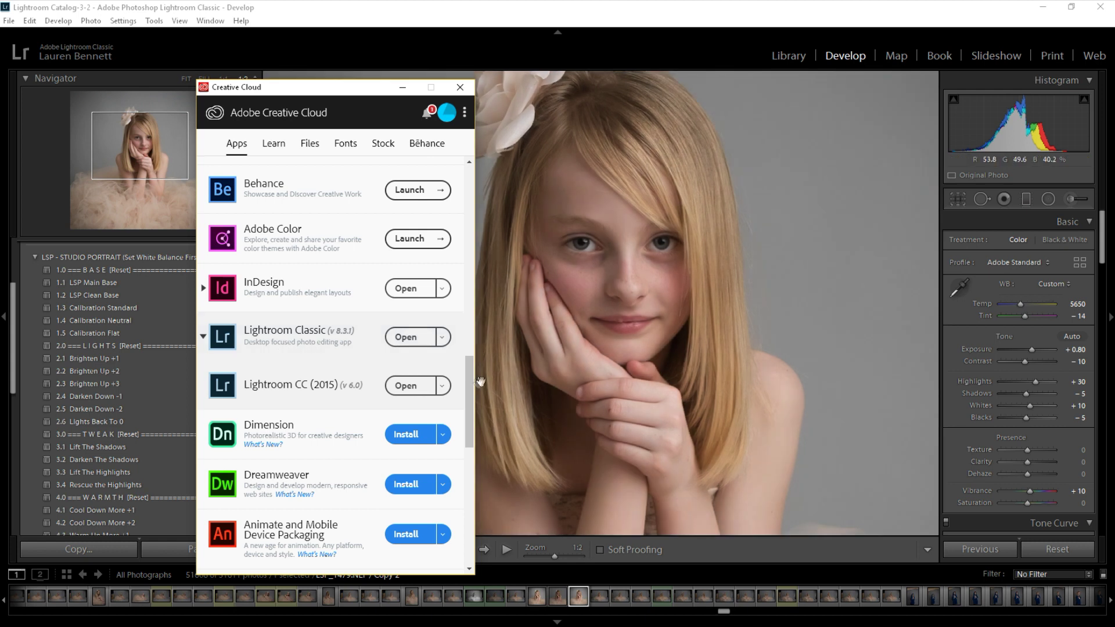
# - Check the list of apps in Creative Cloud, minimise its window and recentre the portrait on the face
pyautogui.moveTo(468, 375); pyautogui.dragTo(464, 185)
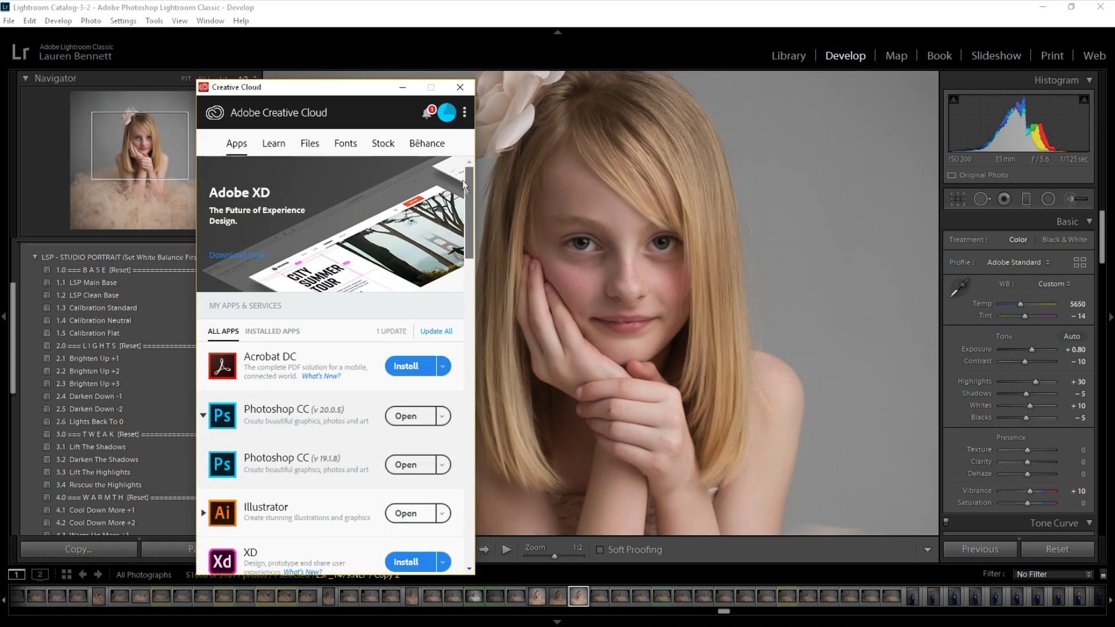
pyautogui.click(402, 87)
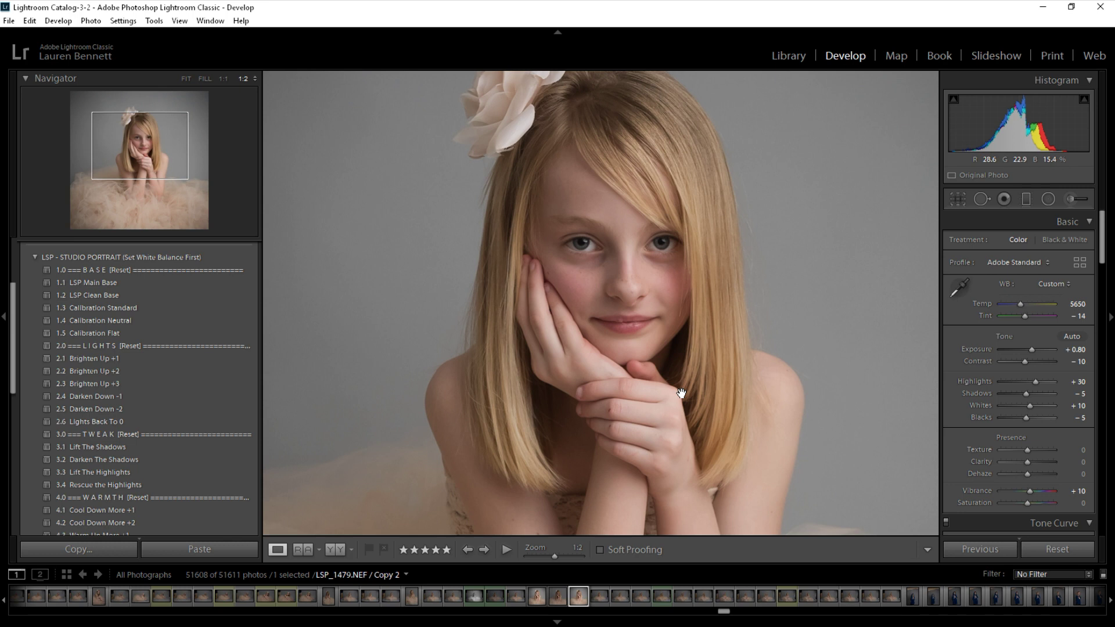
pyautogui.moveTo(642, 288)
pyautogui.mouseDown()
pyautogui.moveTo(627, 301)
pyautogui.moveTo(636, 360)
pyautogui.moveTo(621, 275)
pyautogui.moveTo(654, 294)
pyautogui.moveTo(626, 287)
pyautogui.mouseUp()
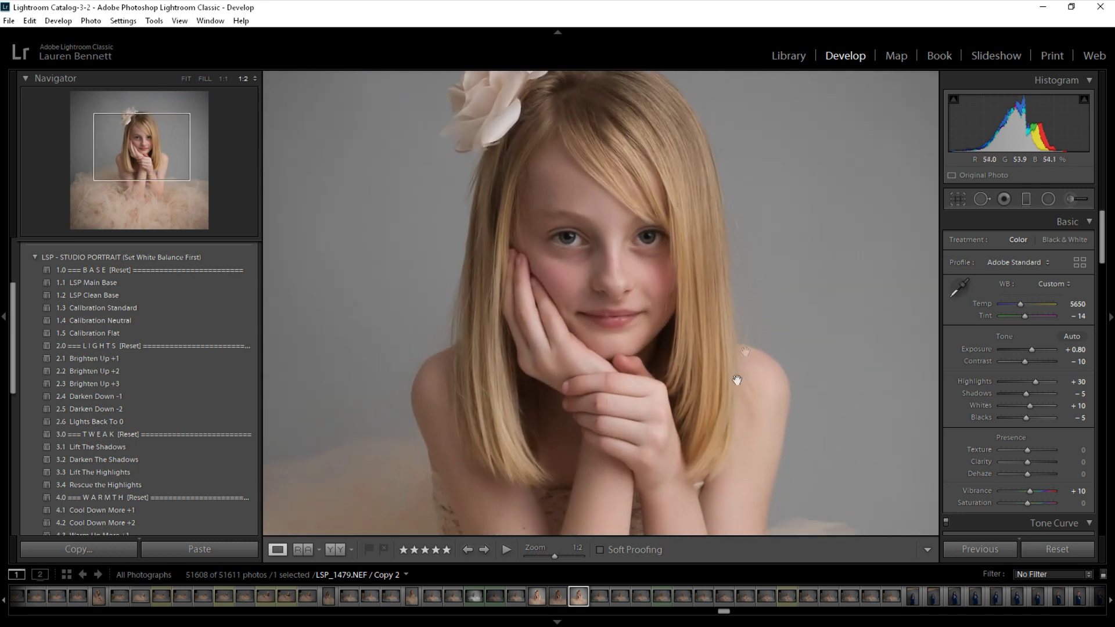
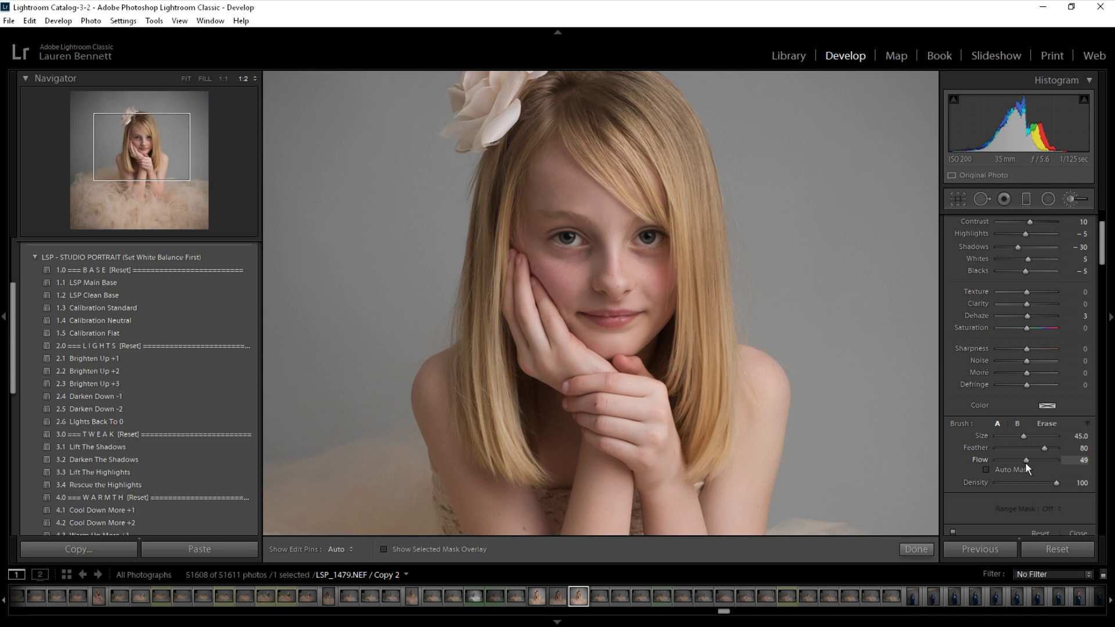
# - Set the adjustment brush to size 22.4, feather 81 and flow 50
pyautogui.moveTo(1025, 464); pyautogui.dragTo(1027, 464)
pyautogui.click(1082, 460)
pyautogui.scroll(-1, 823, 340)
pyautogui.scroll(-20, 823, 339)
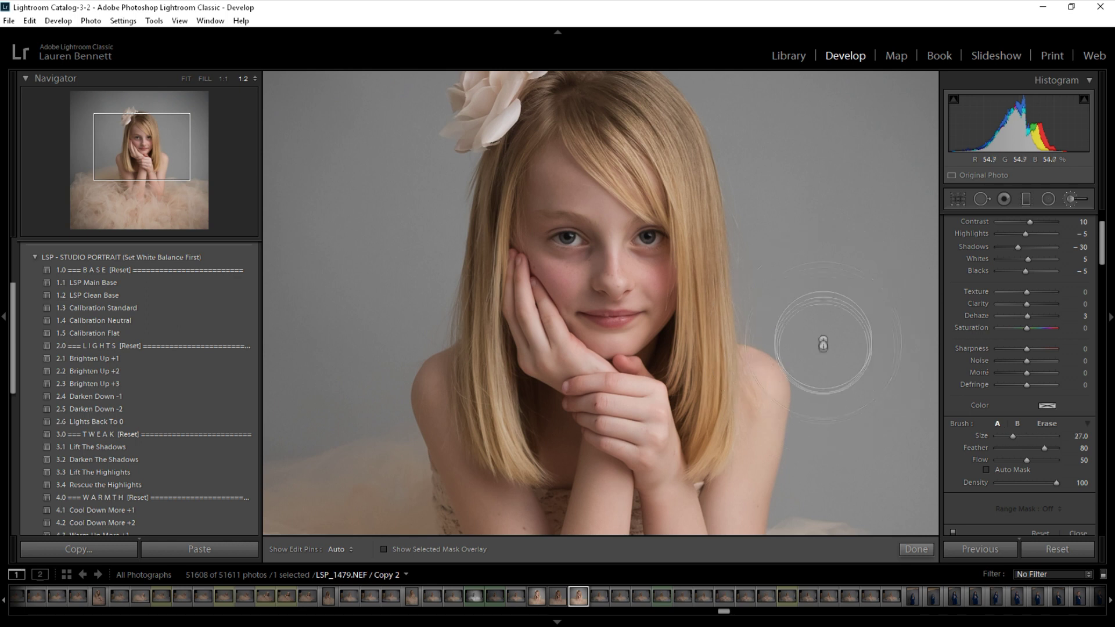
pyautogui.scroll(13, 818, 364)
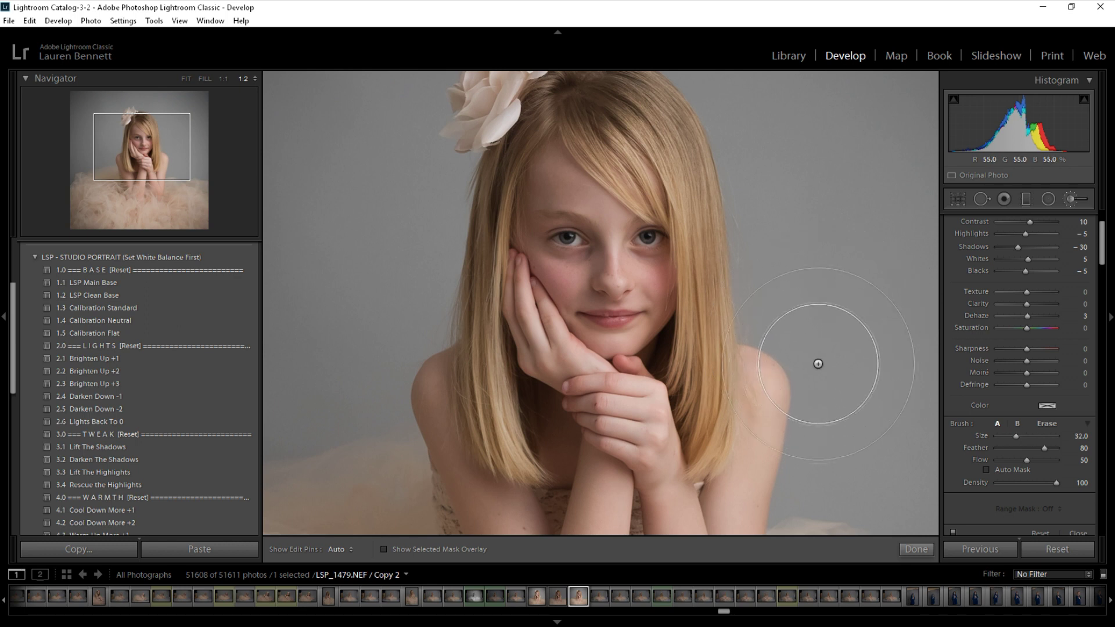
pyautogui.scroll(-10, 818, 363)
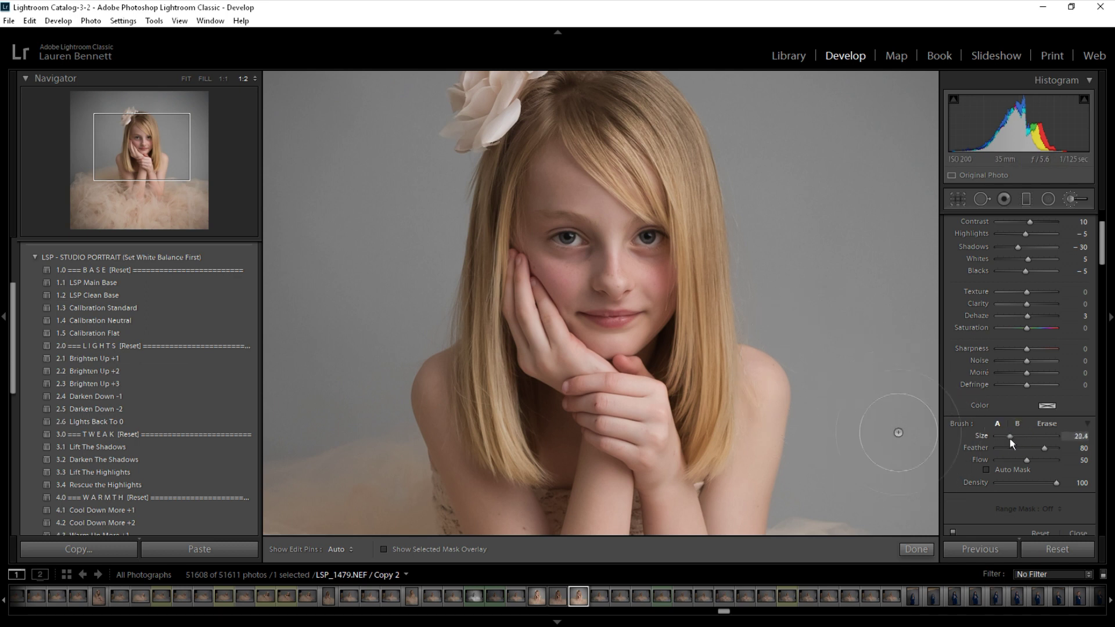
pyautogui.moveTo(1008, 441)
pyautogui.mouseDown()
pyautogui.moveTo(1029, 449)
pyautogui.moveTo(1012, 455)
pyautogui.mouseUp()
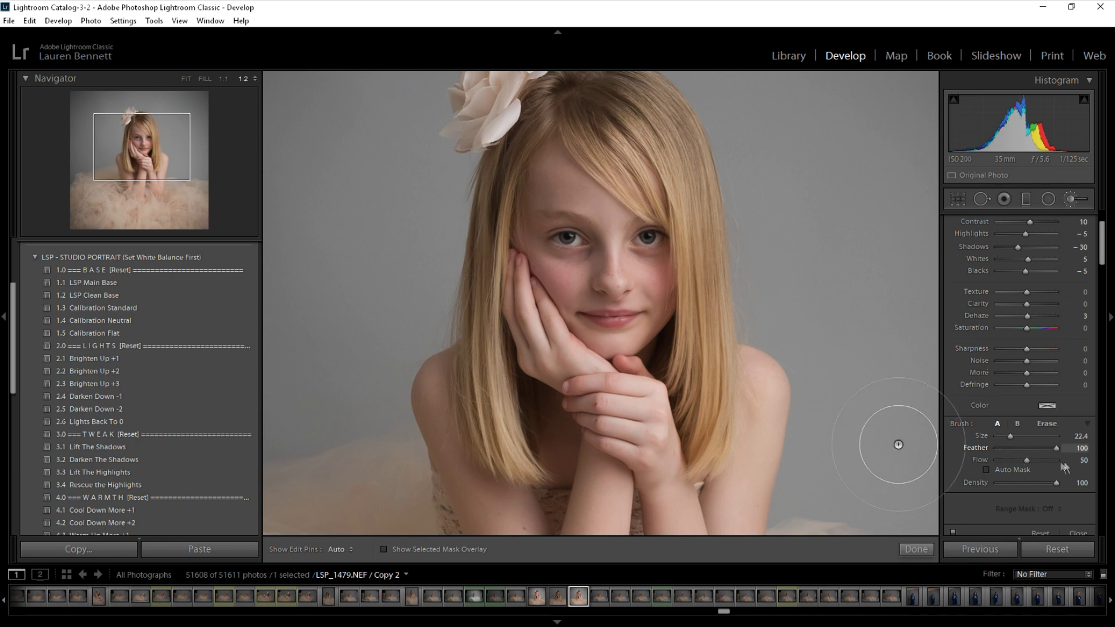
pyautogui.press('Up')
pyautogui.press('Up')
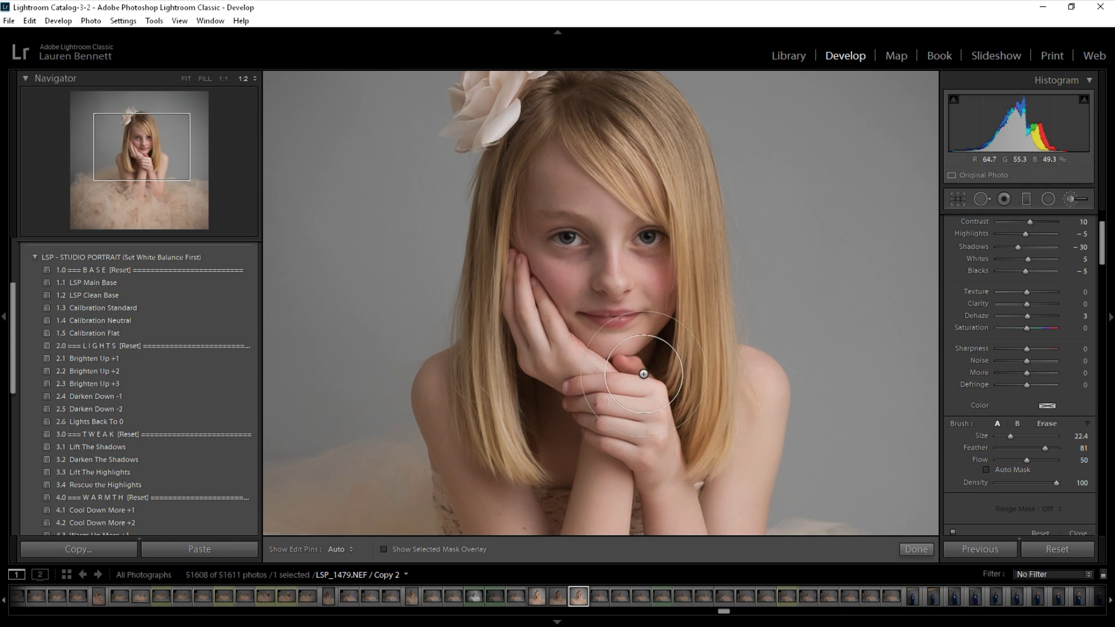
# - Try the standard Exposure effect for a new adjustment brush mask
pyautogui.scroll(3, 1102, 266)
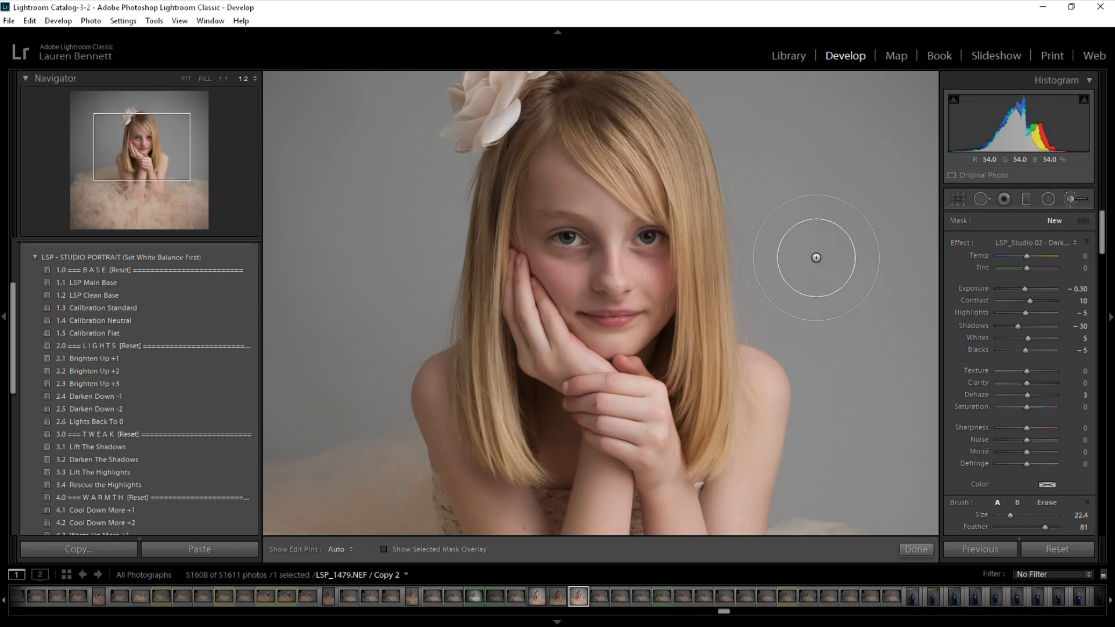
pyautogui.click(1054, 222)
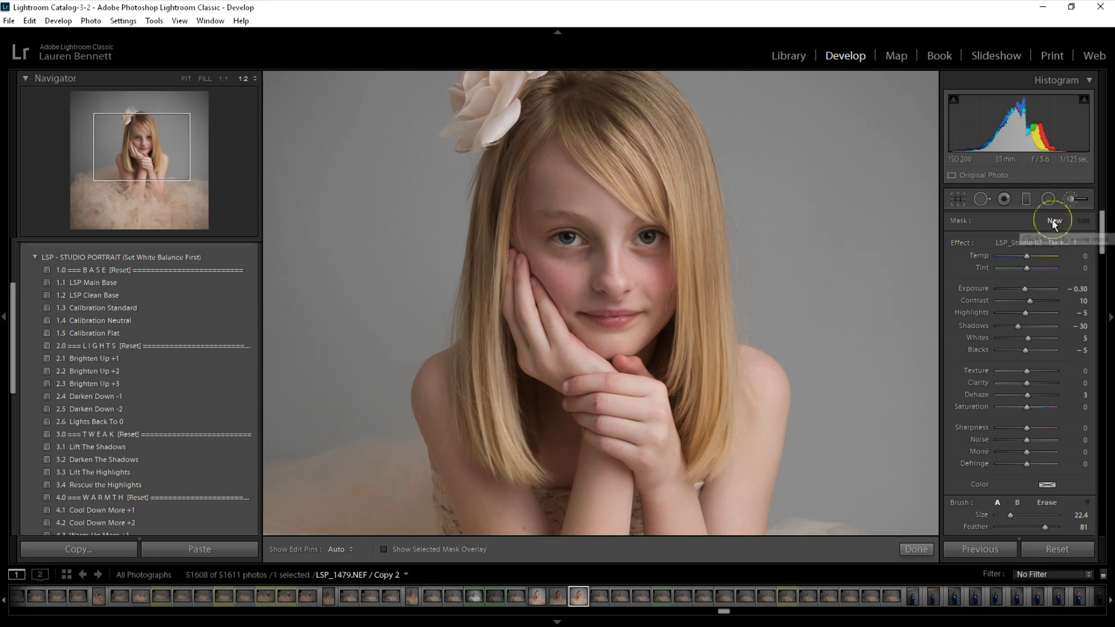
pyautogui.click(1022, 242)
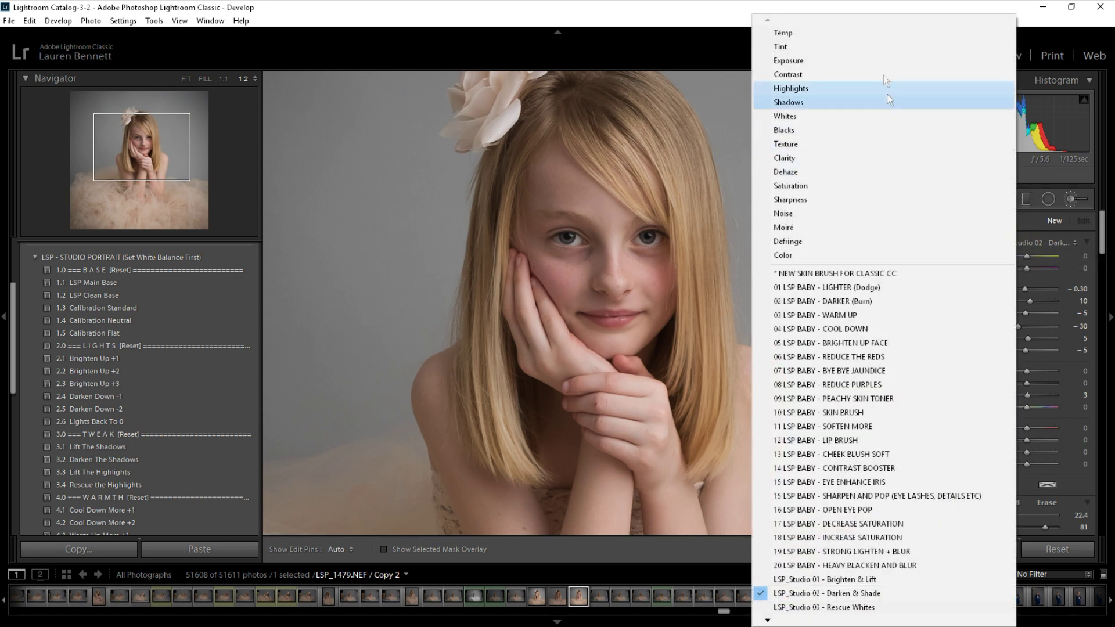
pyautogui.click(871, 60)
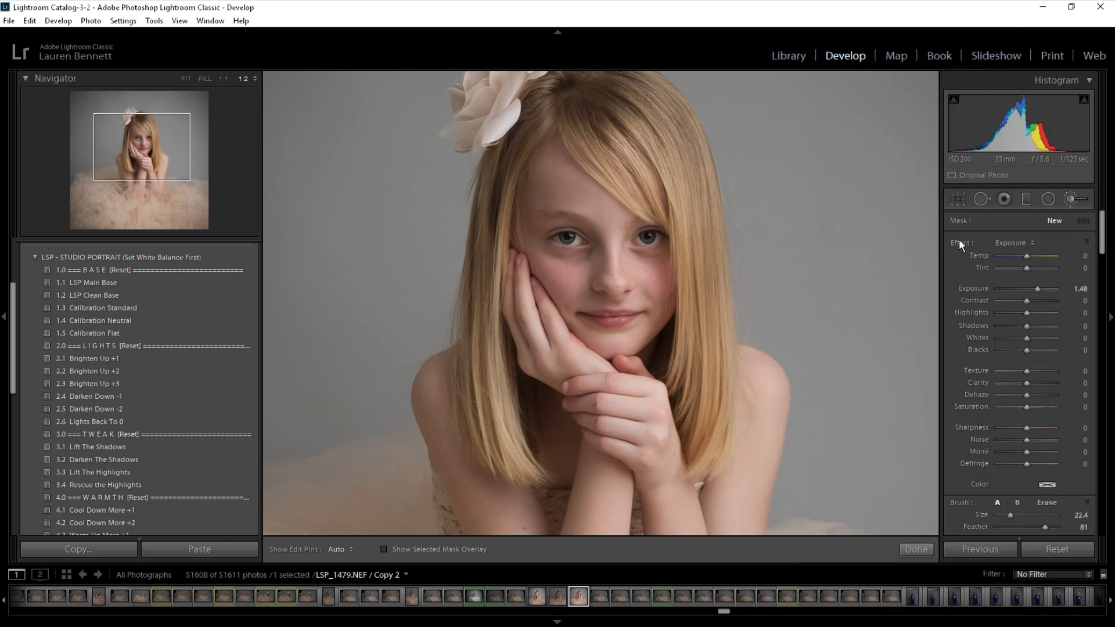
# - Brighten the girl's face with the LSP_Studio 01 - Brighten & Lift brush at size 33
pyautogui.click(1005, 242)
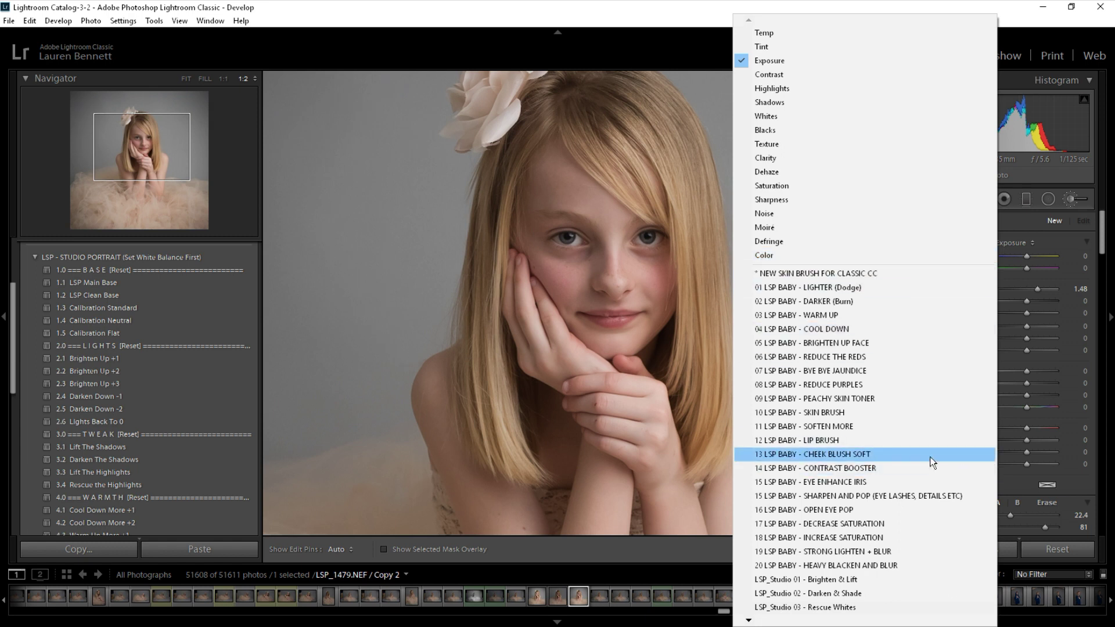
pyautogui.moveTo(834, 622)
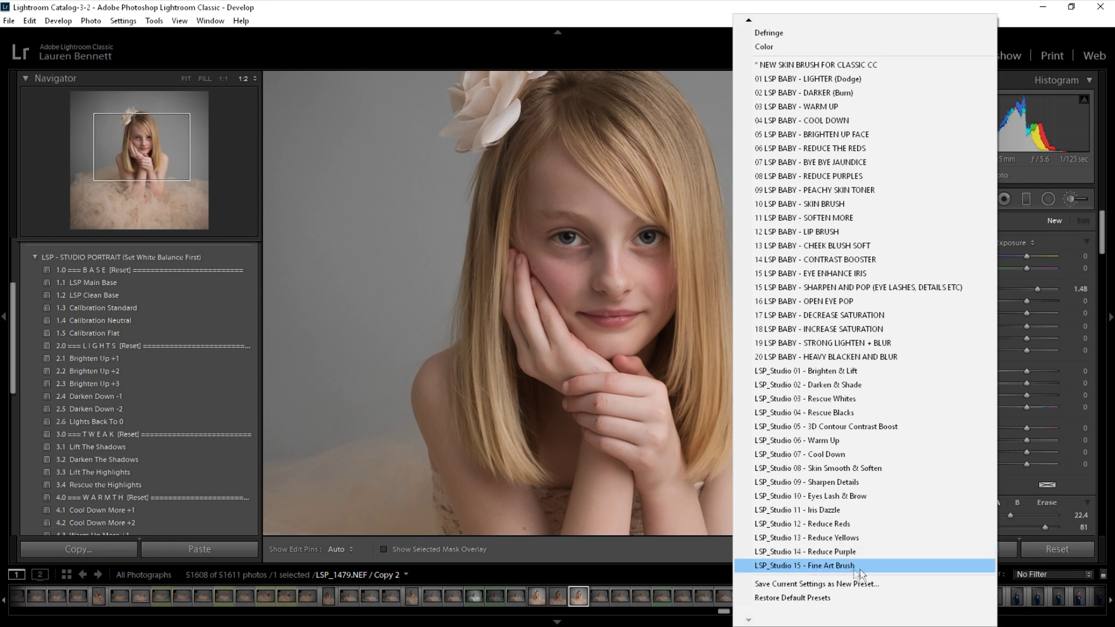
pyautogui.click(844, 370)
pyautogui.scroll(5, 385, 248)
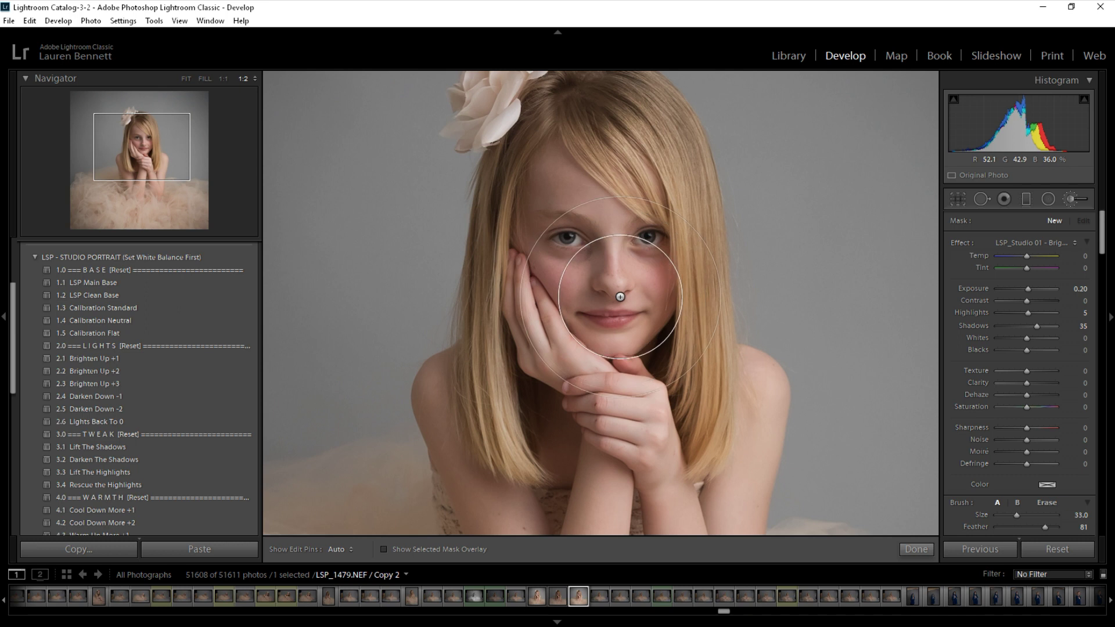
pyautogui.press('h')
pyautogui.moveTo(629, 219)
pyautogui.mouseDown()
pyautogui.moveTo(559, 331)
pyautogui.moveTo(584, 268)
pyautogui.mouseUp()
pyautogui.press('h')
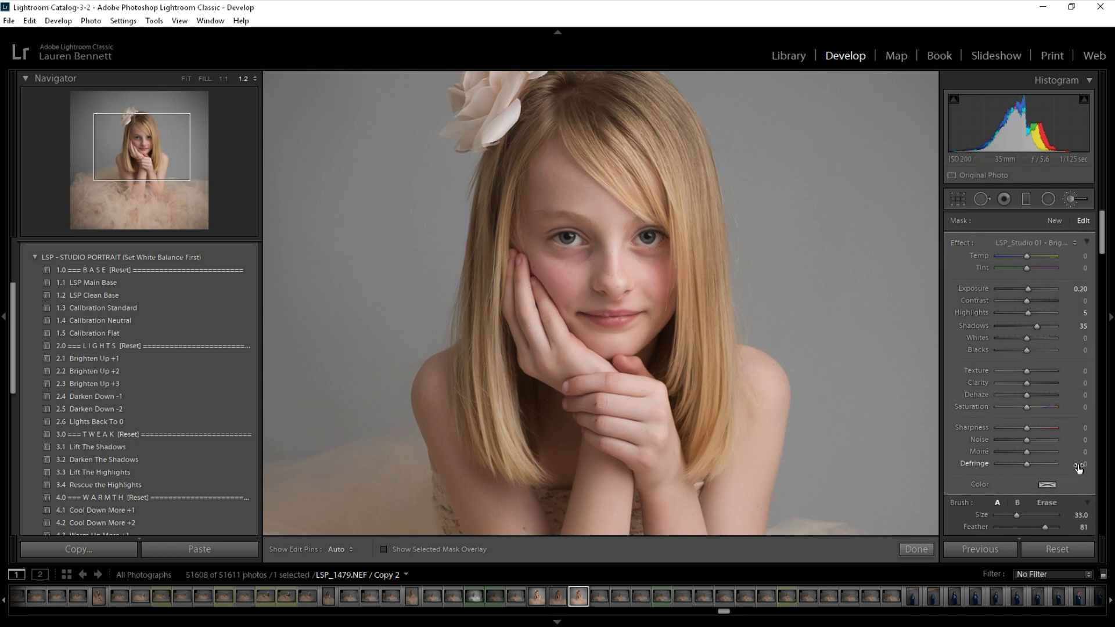
pyautogui.moveTo(1102, 232); pyautogui.dragTo(1105, 255)
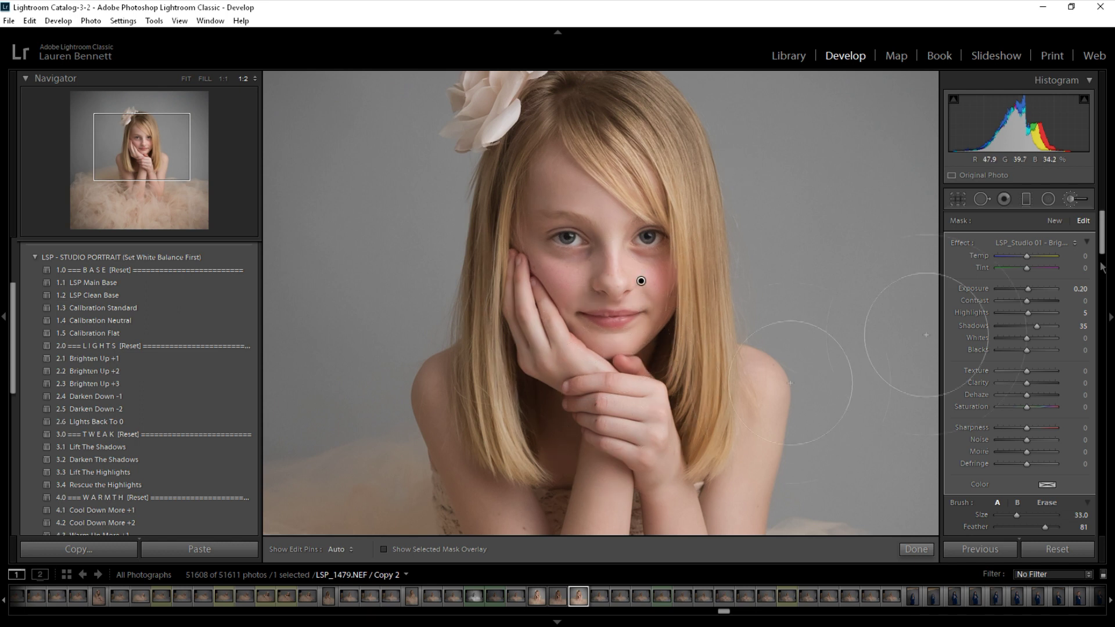
# - Create a new mask with the LSP_Studio 05 - 3D Contour Contrast Boost brush and paint over the hands and arms at size 18
pyautogui.click(1055, 221)
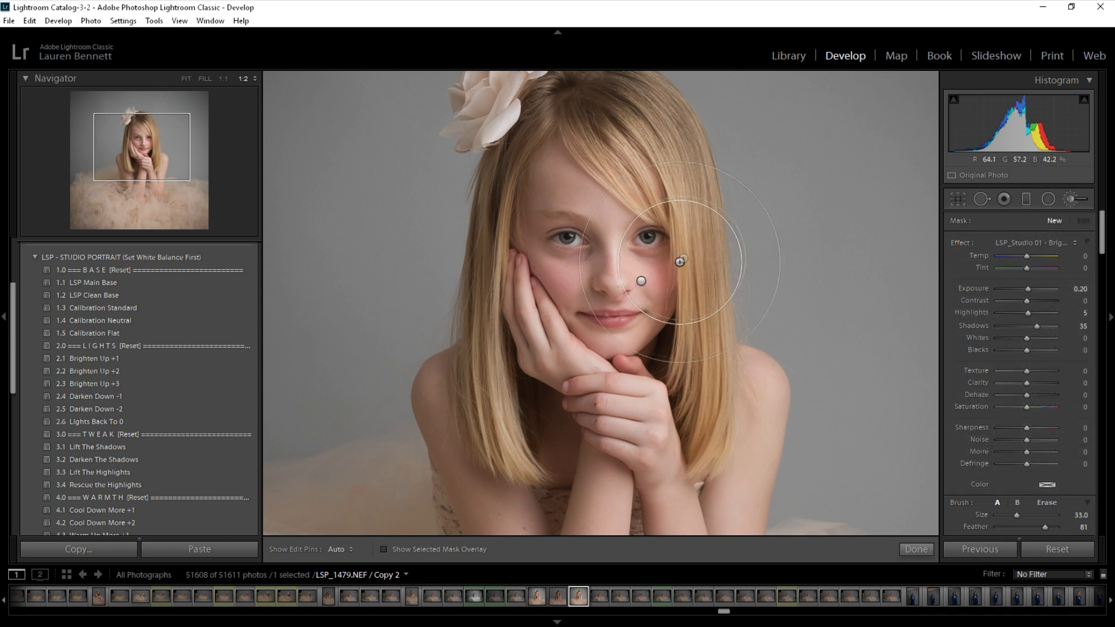
pyautogui.click(1036, 242)
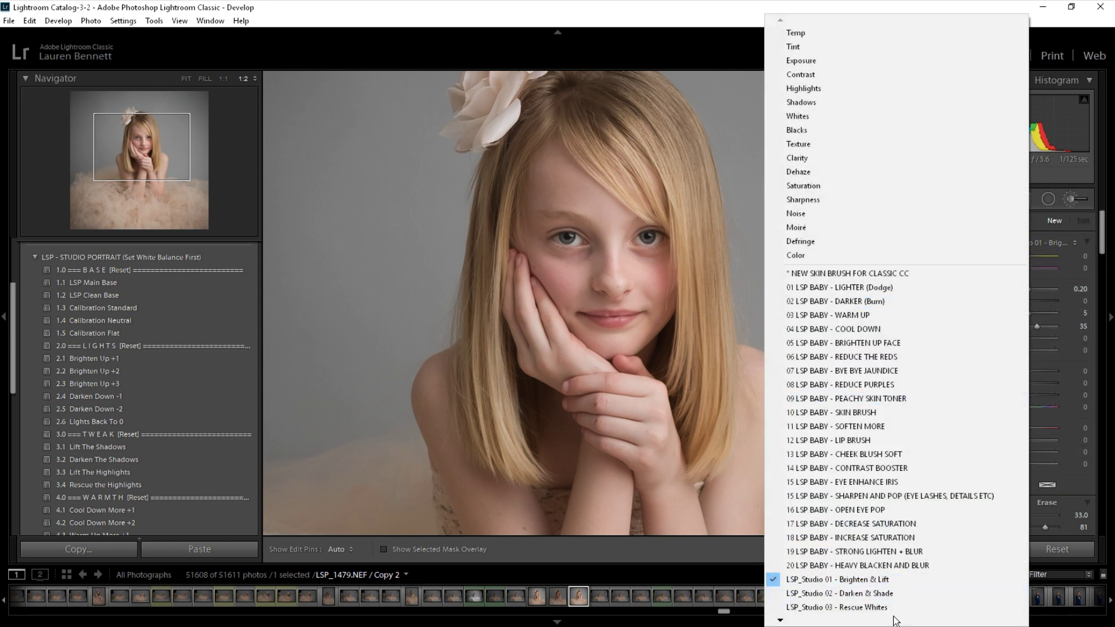
pyautogui.moveTo(894, 620)
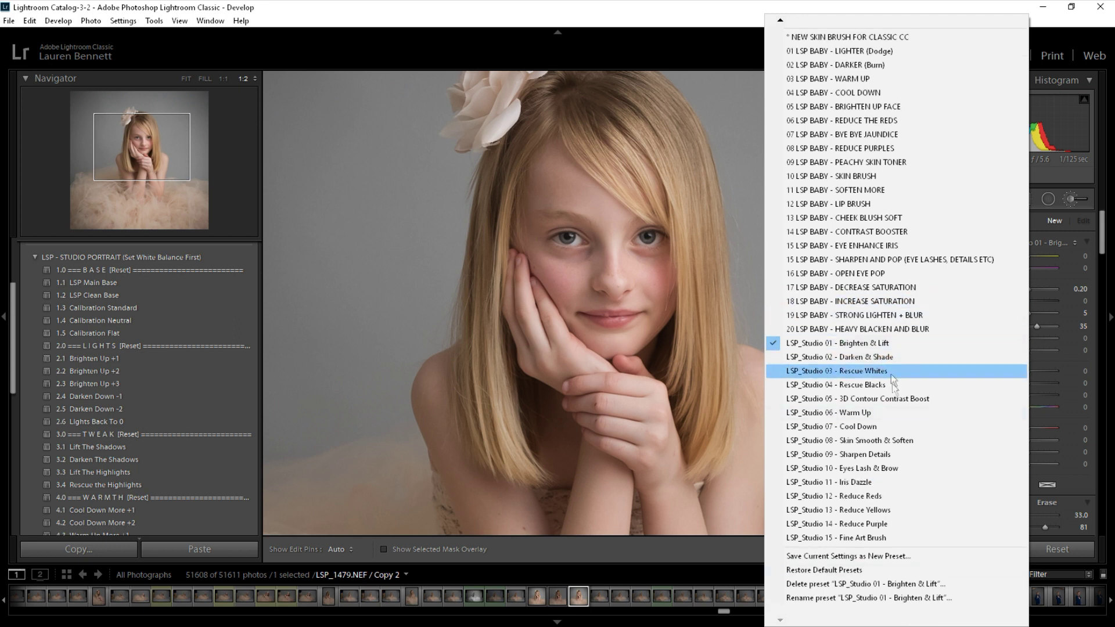
pyautogui.click(897, 398)
pyautogui.moveTo(560, 374)
pyautogui.mouseDown()
pyautogui.moveTo(587, 401)
pyautogui.moveTo(584, 447)
pyautogui.mouseUp()
pyautogui.press('h')
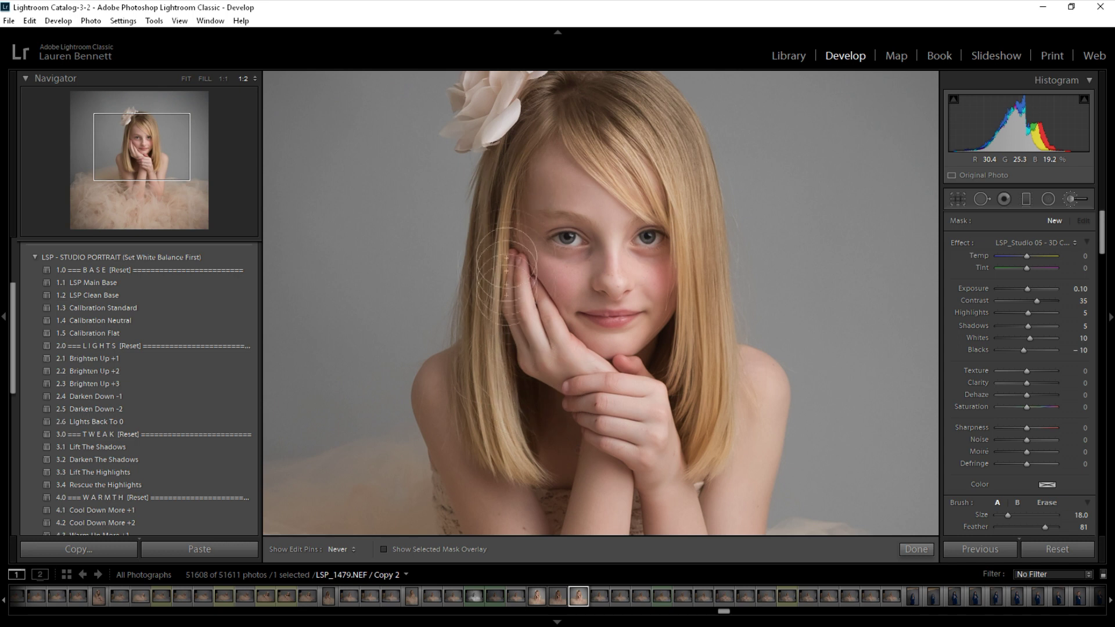
pyautogui.press('h')
pyautogui.press('h')
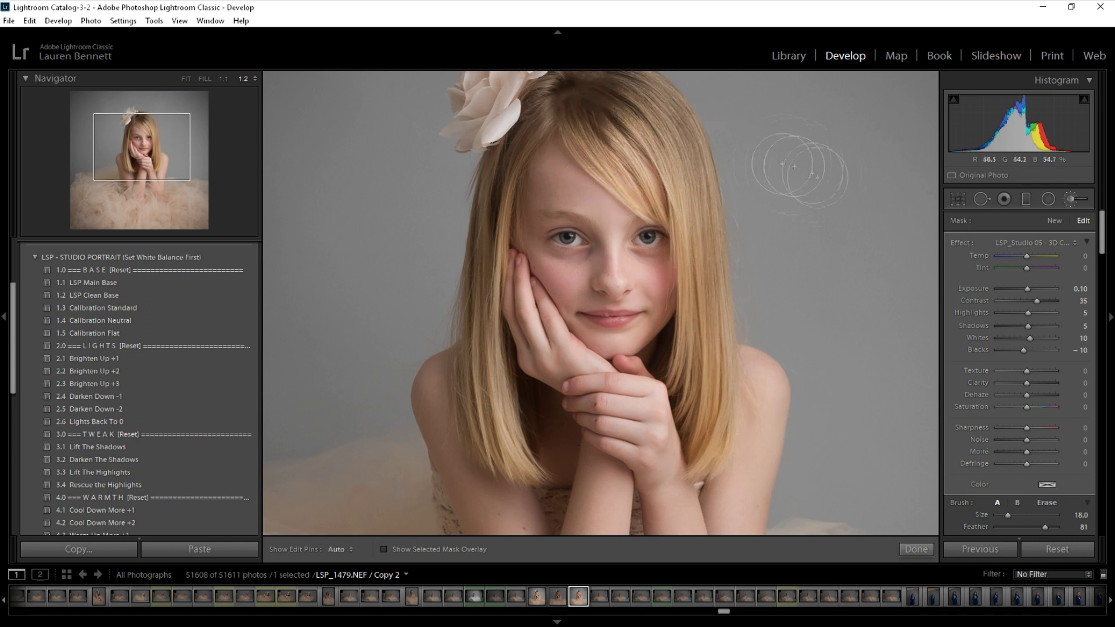
# - Create a new mask with the LSP_Studio 12 - Reduce Reds brush and paint the reddish skin on face and hands, reducing the brush to size 10
pyautogui.click(1054, 221)
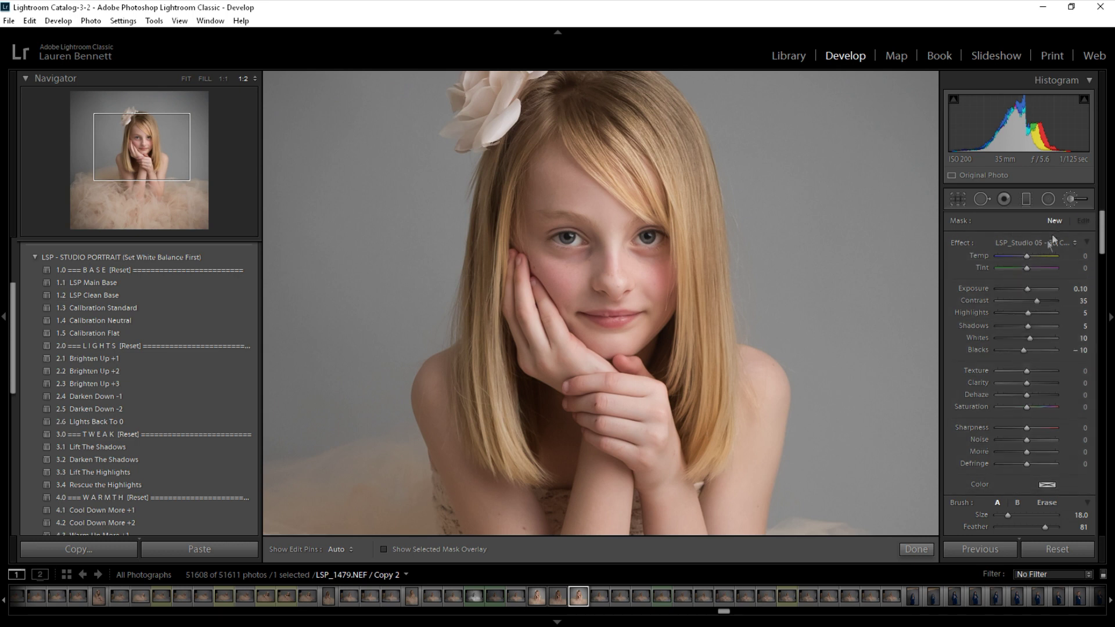
pyautogui.click(1045, 241)
pyautogui.moveTo(900, 620)
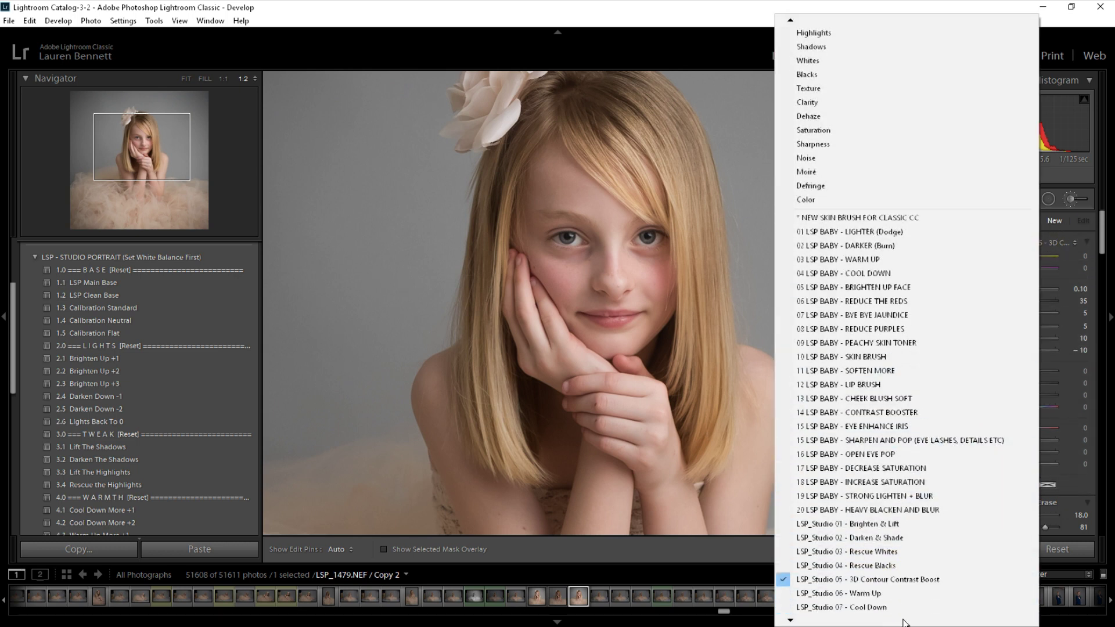
pyautogui.click(888, 579)
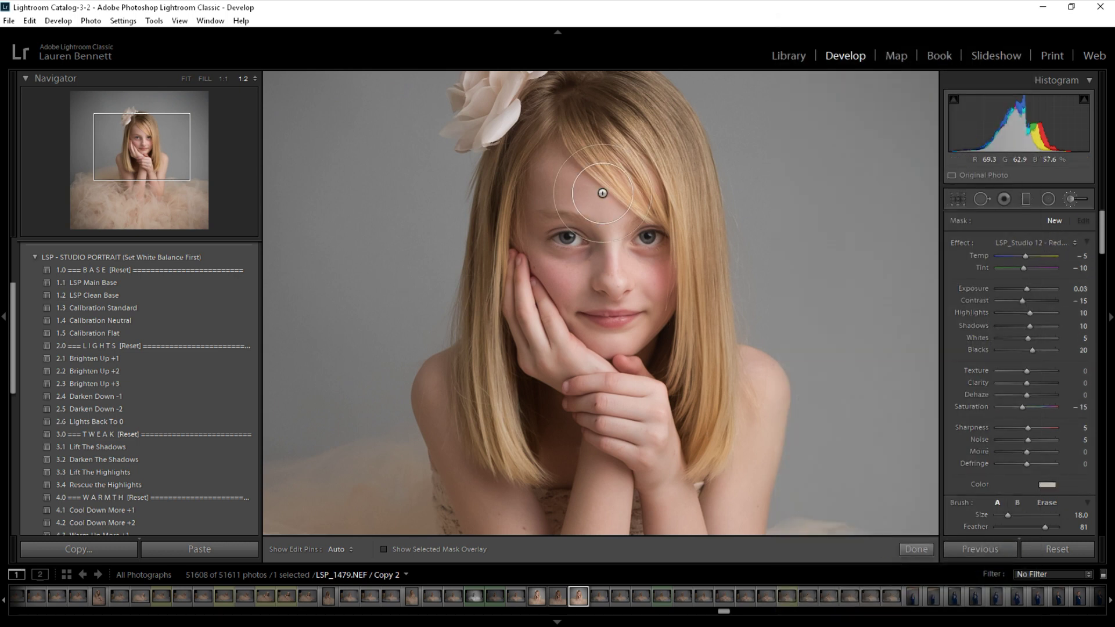
pyautogui.press('h')
pyautogui.scroll(-2, 643, 217)
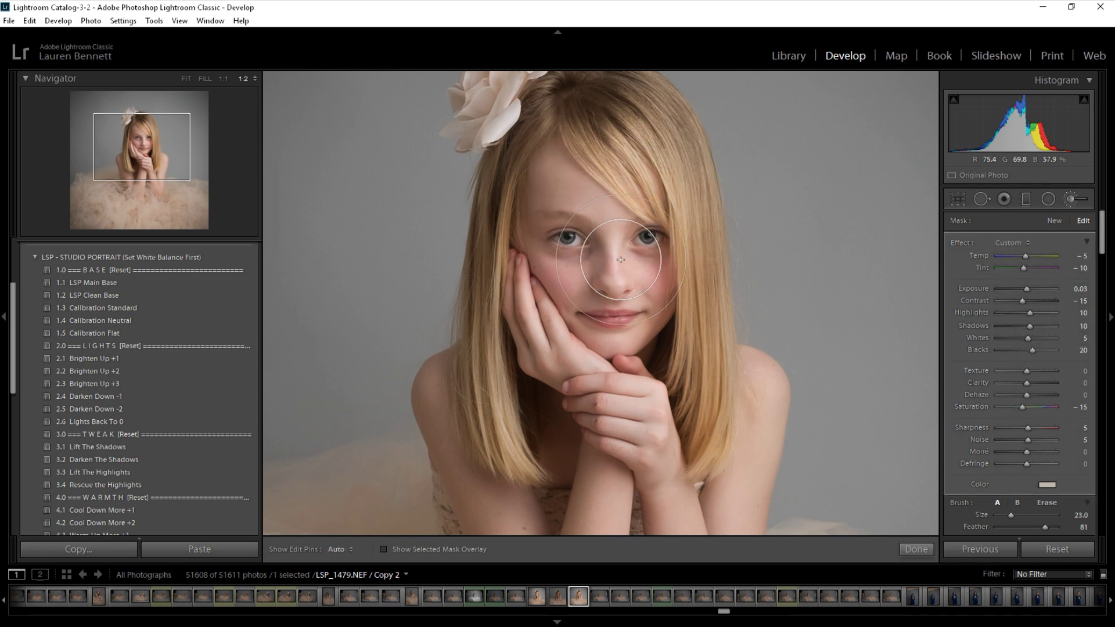
pyautogui.scroll(-4, 612, 240)
pyautogui.press('h')
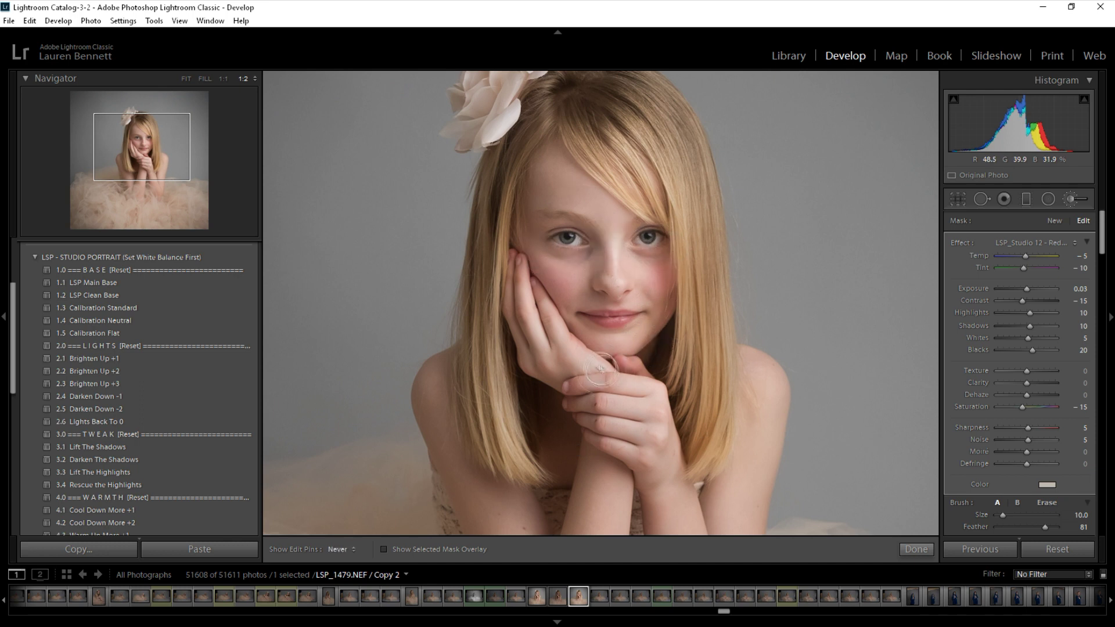
pyautogui.press('h')
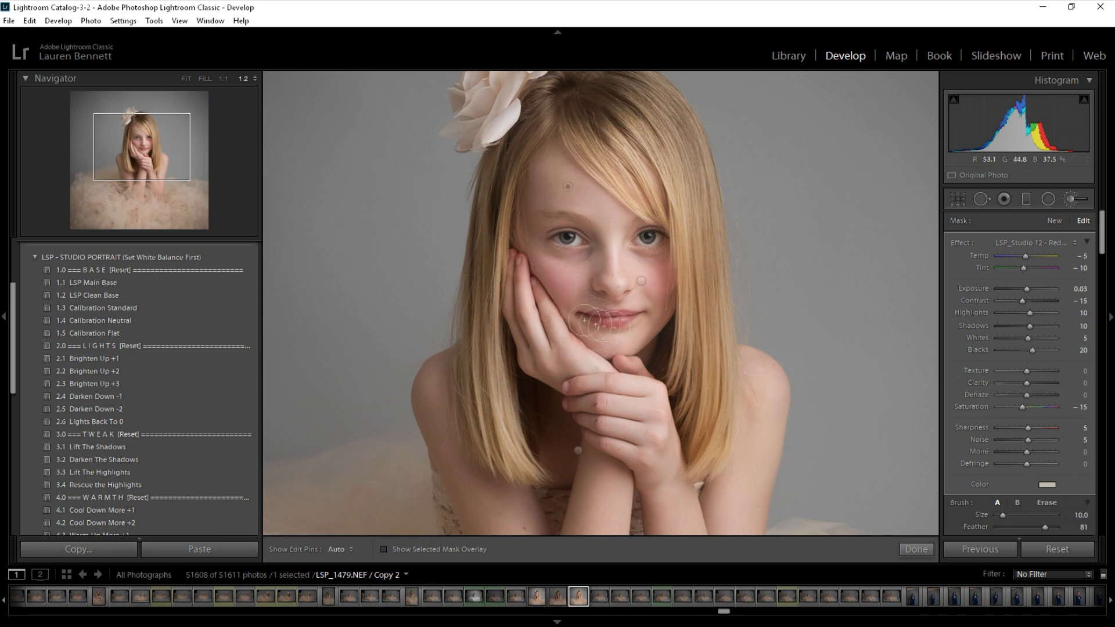
pyautogui.press('h')
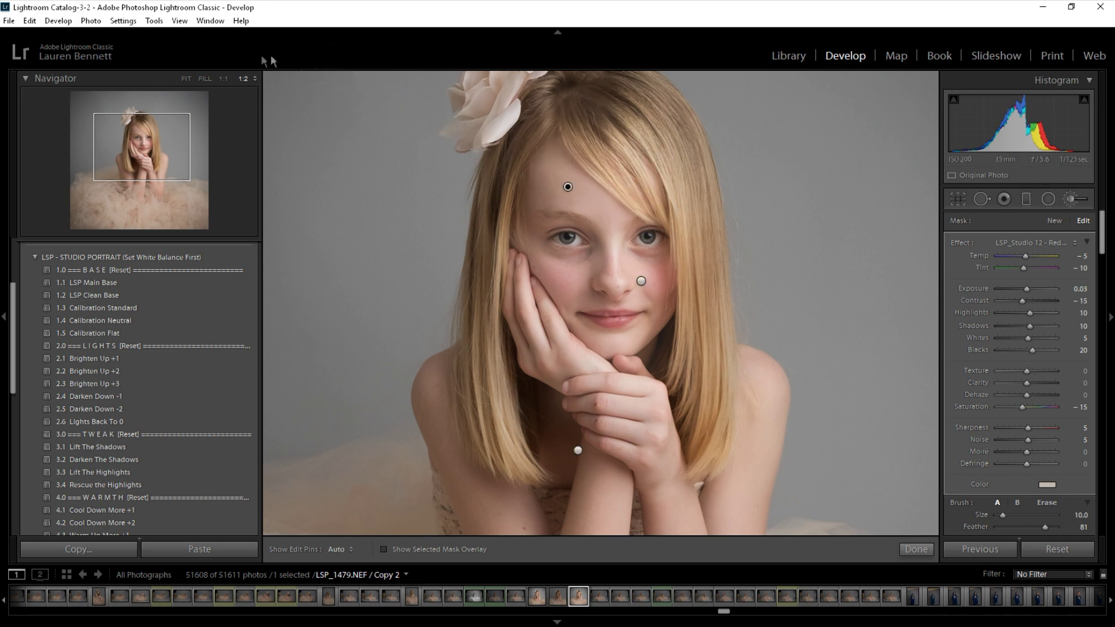
# - Create a new mask with the LSP_Studio 10 - Eyes Lash & Brow brush and paint over both eyebrows at size 10
pyautogui.click(223, 78)
pyautogui.click(144, 144)
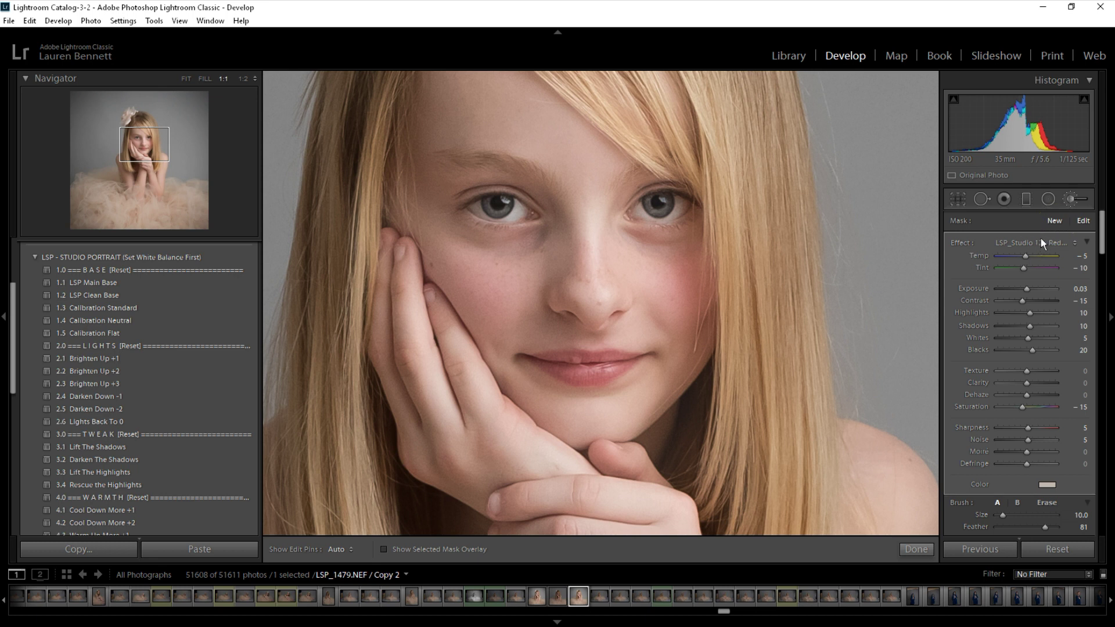
pyautogui.click(1055, 223)
pyautogui.click(1008, 245)
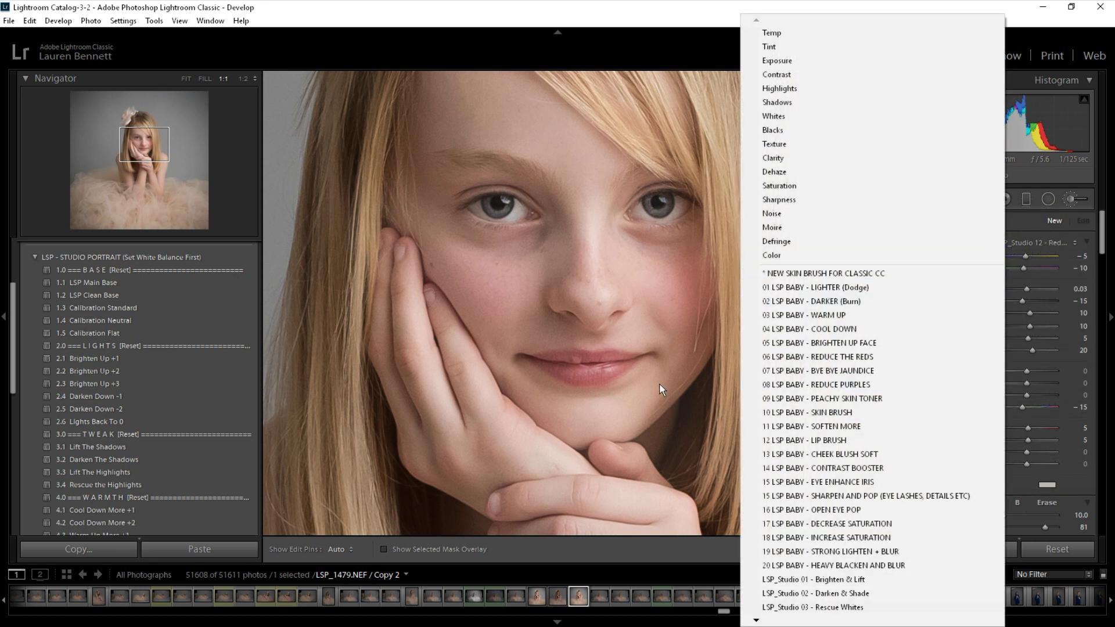
pyautogui.moveTo(844, 624)
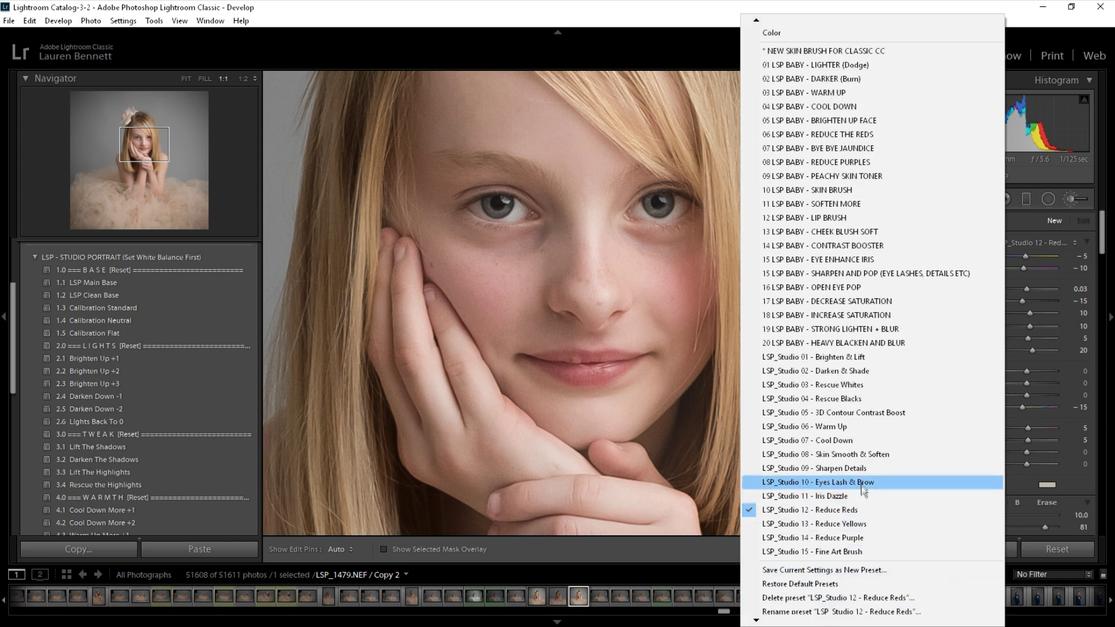
pyautogui.click(865, 482)
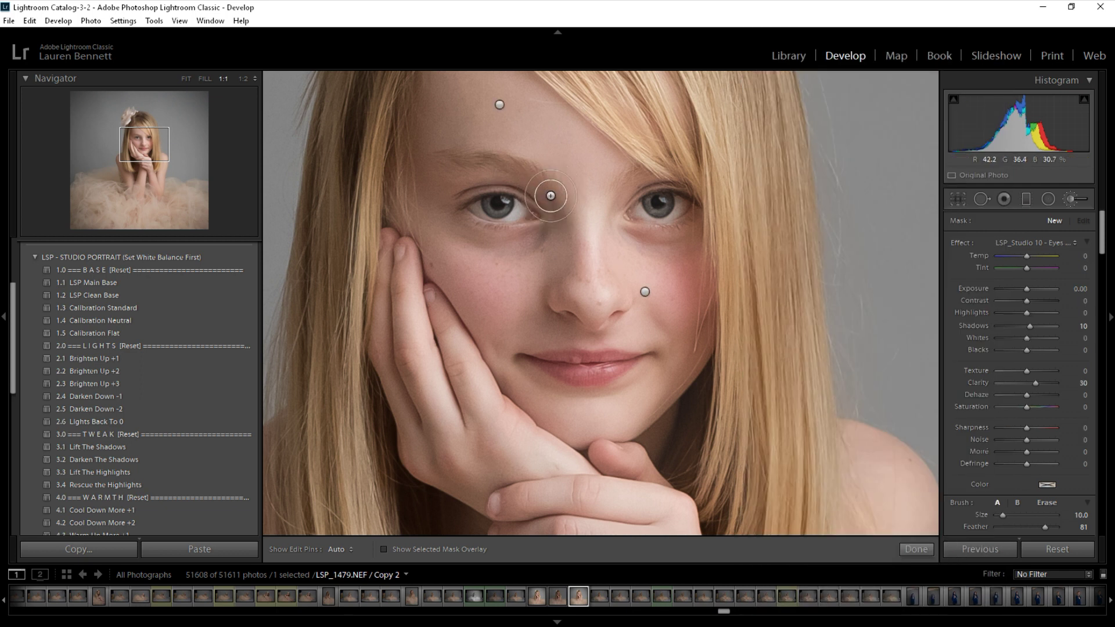
pyautogui.press('h')
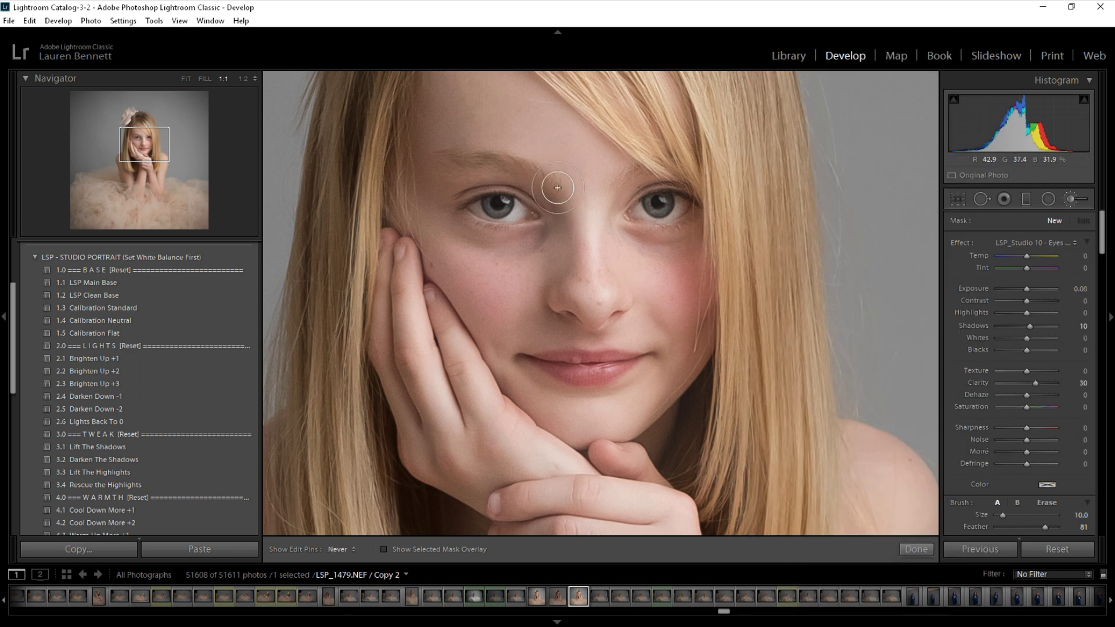
pyautogui.moveTo(501, 155)
pyautogui.mouseDown()
pyautogui.moveTo(429, 149)
pyautogui.moveTo(533, 193)
pyautogui.moveTo(449, 163)
pyautogui.moveTo(633, 192)
pyautogui.moveTo(683, 164)
pyautogui.mouseUp()
# - Reduce the brush to size 5 and paint the eyelashes around both eyes in the same mask
pyautogui.press('h')
pyautogui.scroll(-5, 551, 212)
pyautogui.press('h')
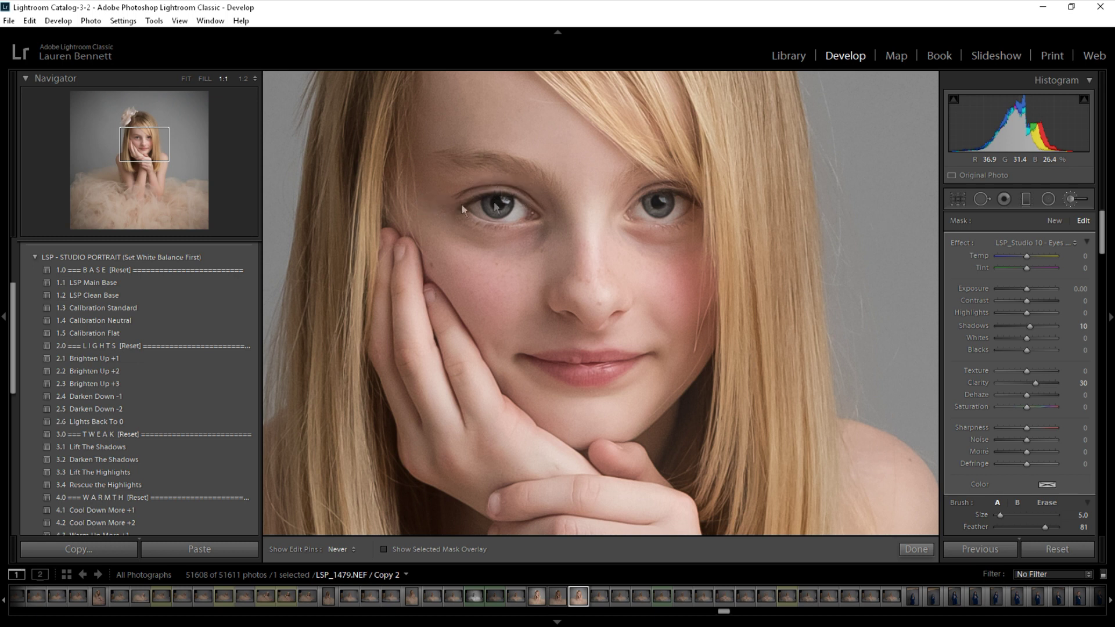
pyautogui.press('h')
pyautogui.press('h')
# - Create a new mask with the LSP_Studio 08 - Skin Smooth & Soften brush and paint the cheeks and forehead at size 13
pyautogui.click(1046, 245)
pyautogui.moveTo(874, 620)
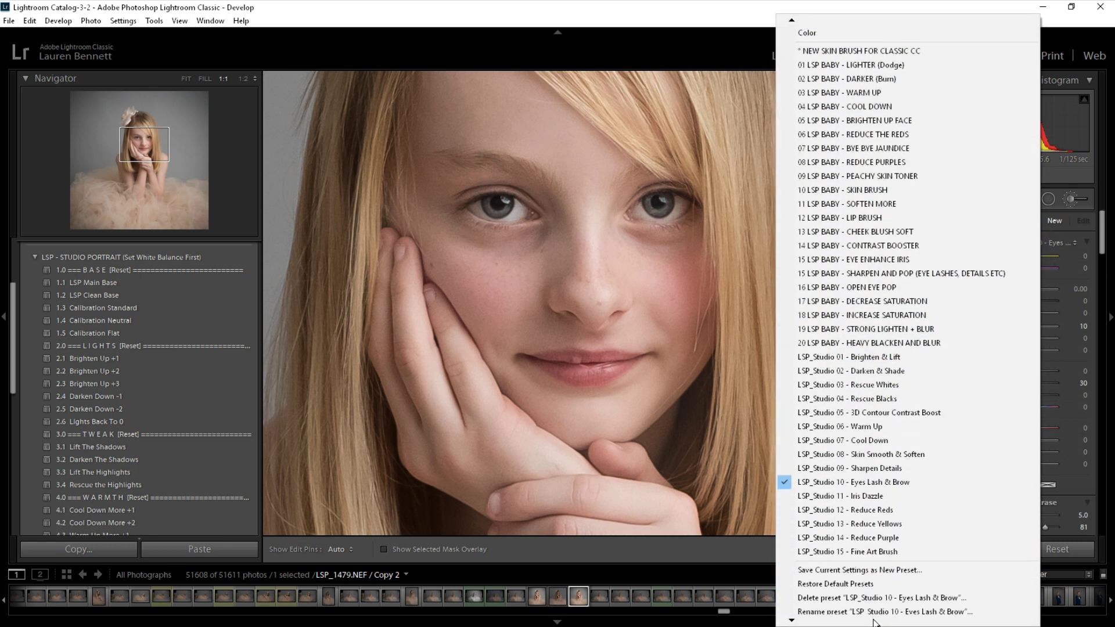
pyautogui.click(890, 440)
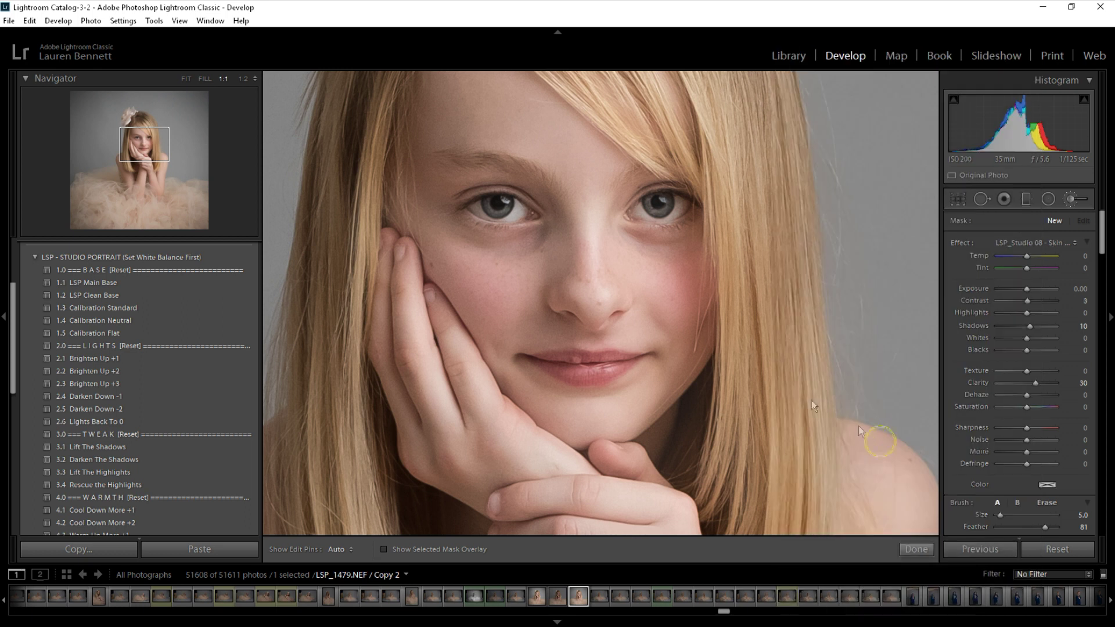
pyautogui.scroll(2, 674, 271)
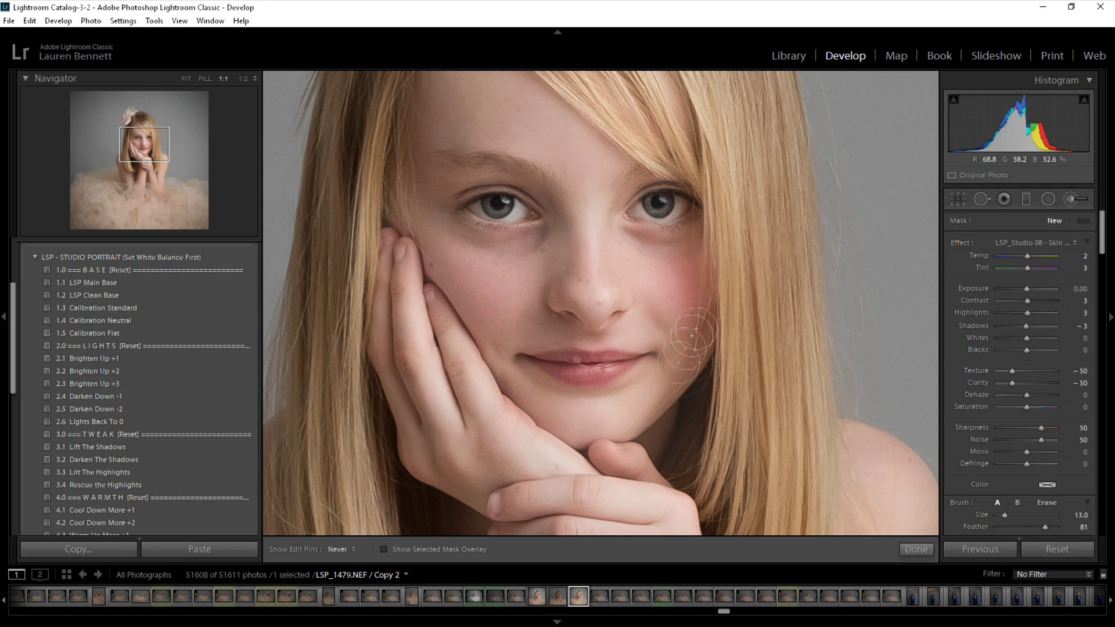
pyautogui.moveTo(139, 144); pyautogui.dragTo(138, 137)
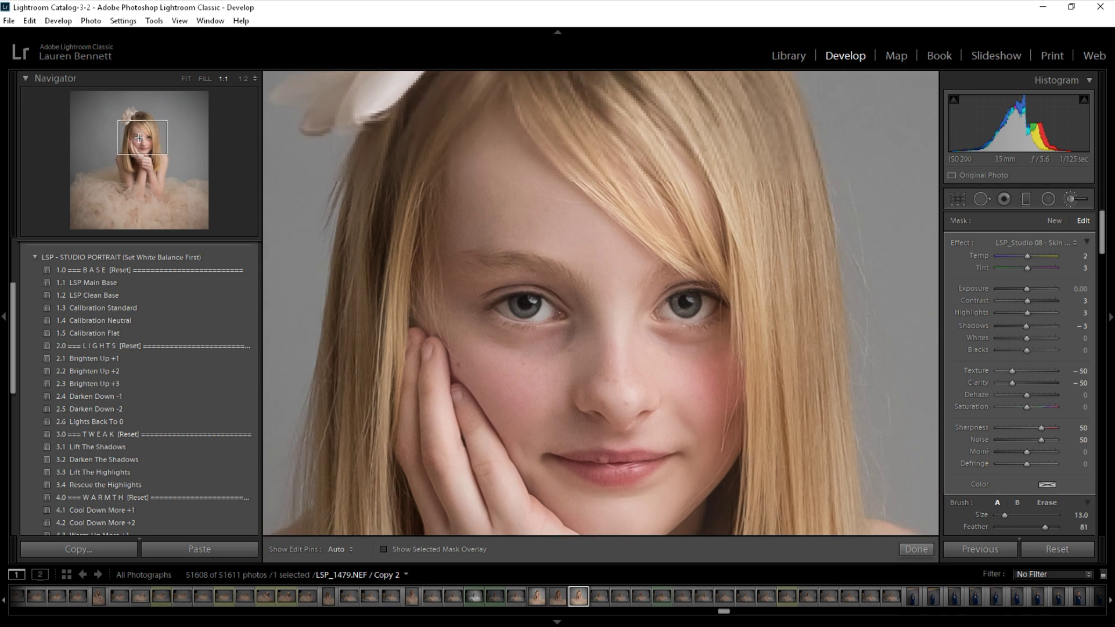
pyautogui.press('h')
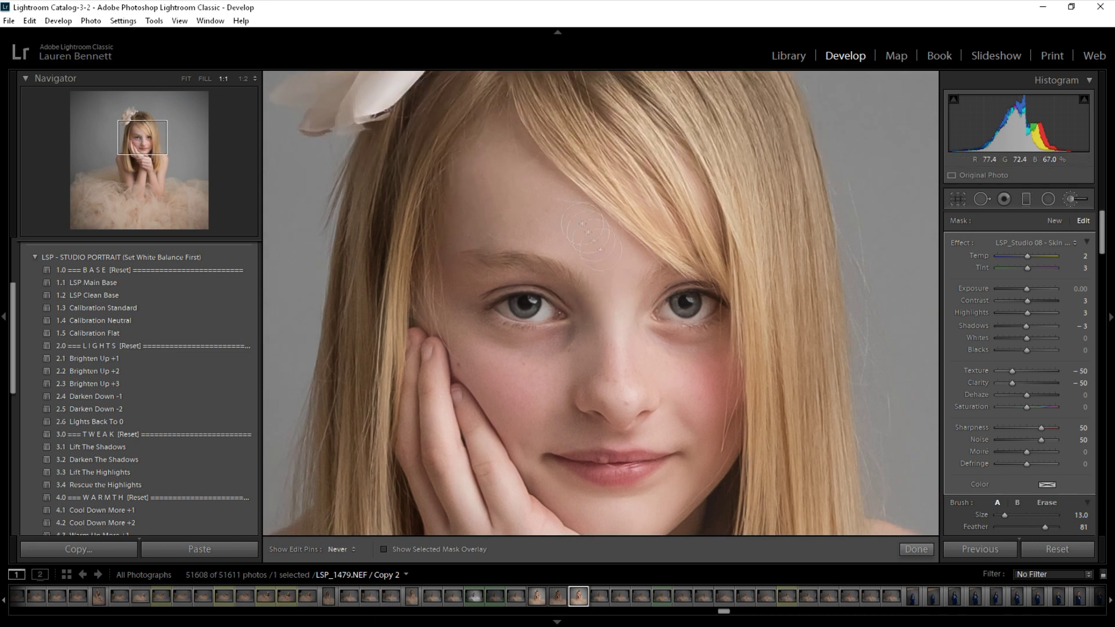
pyautogui.press('h')
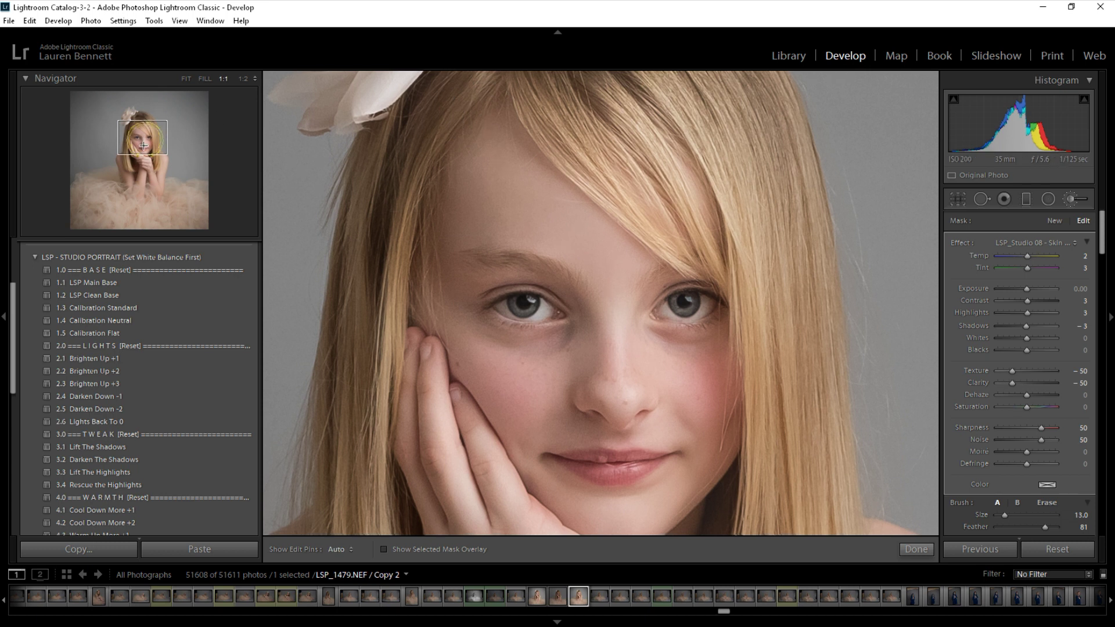
# - Extend the skin smoothing mask over the girl's arms, enlarging the brush to size 24
pyautogui.click(243, 79)
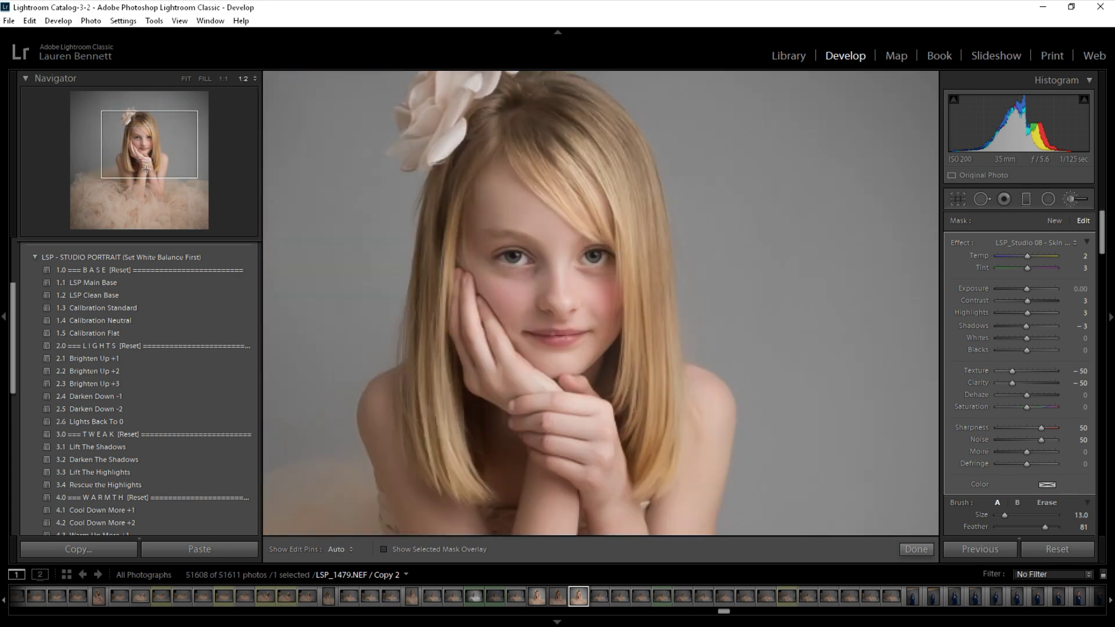
pyautogui.click(142, 179)
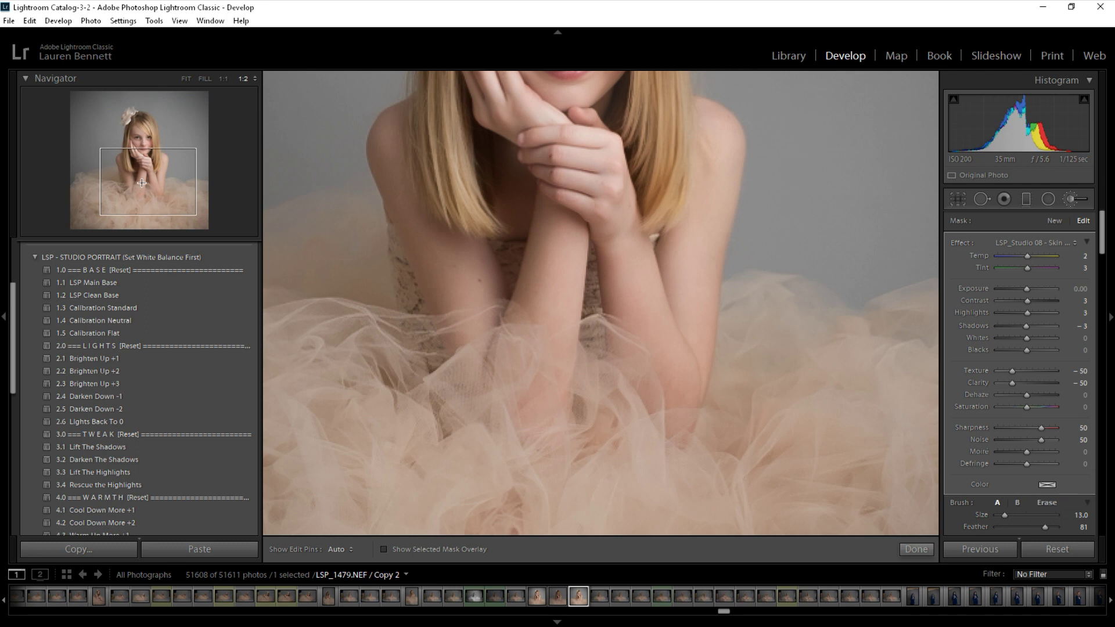
pyautogui.press('h')
pyautogui.scroll(5, 464, 291)
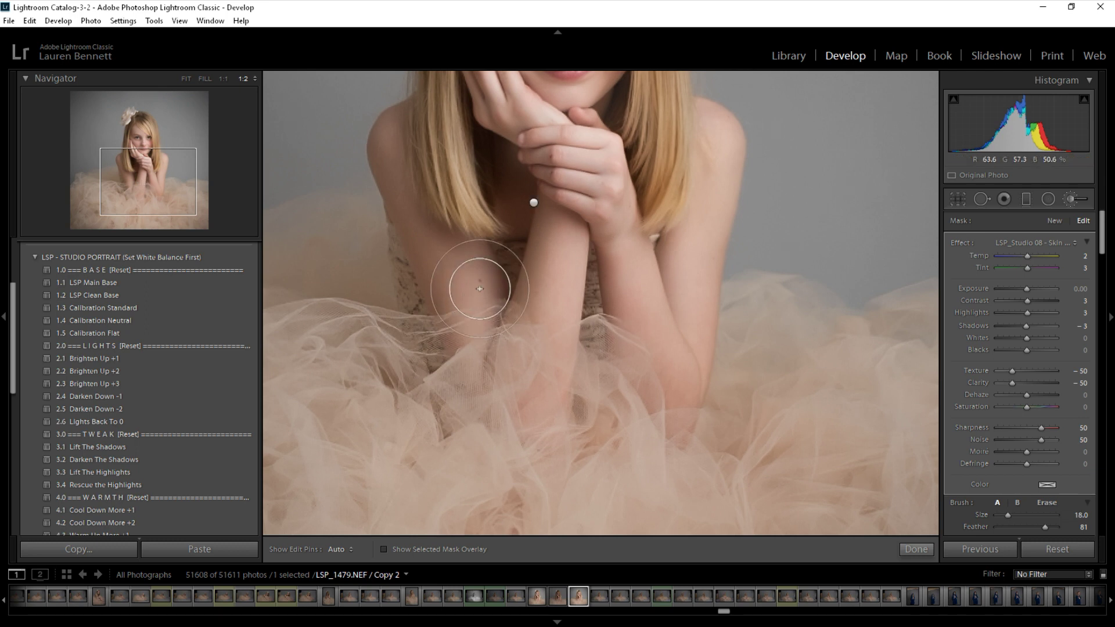
pyautogui.moveTo(457, 283); pyautogui.dragTo(470, 296)
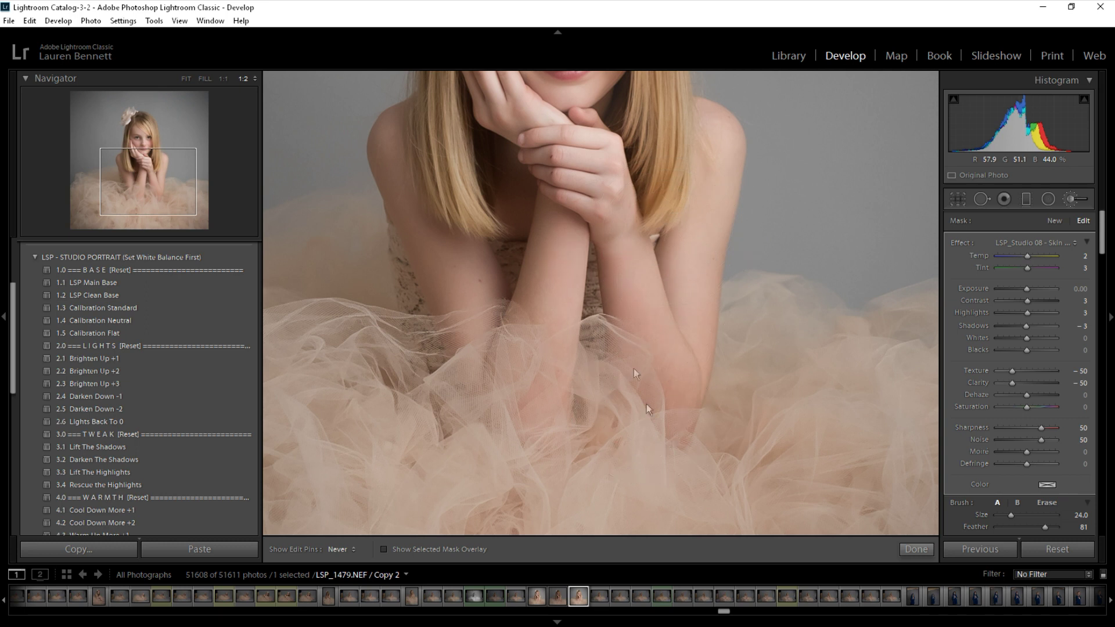
pyautogui.click(145, 166)
pyautogui.moveTo(144, 166); pyautogui.dragTo(143, 155)
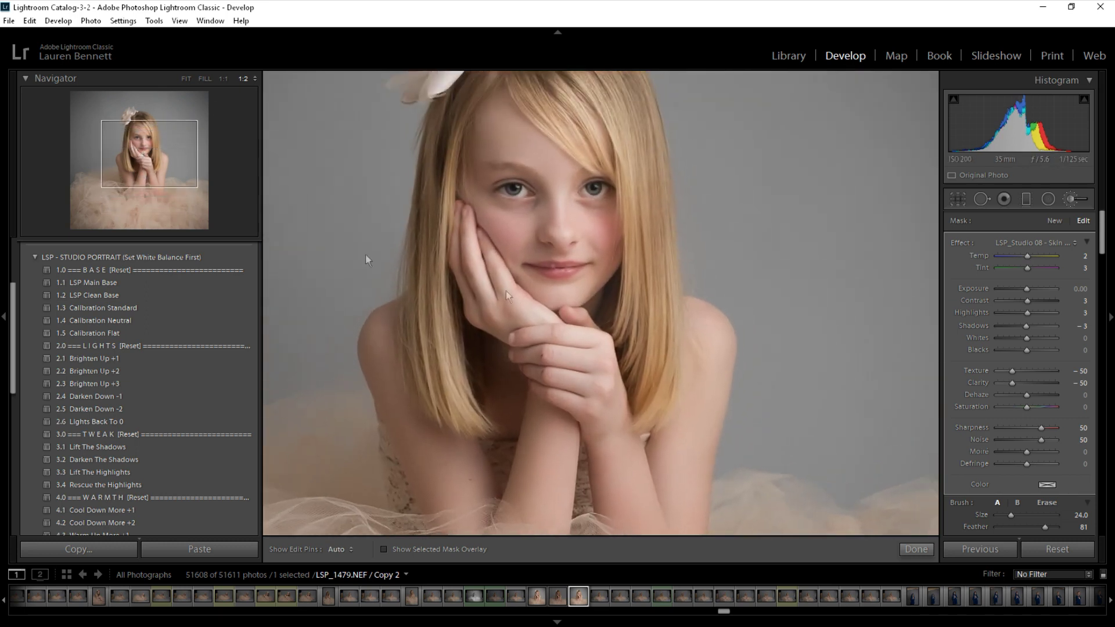
# - Create a new mask with the LSP_Studio 05 - 3D Contour Contrast Boost brush and paint over the hair at size 29
pyautogui.click(1047, 244)
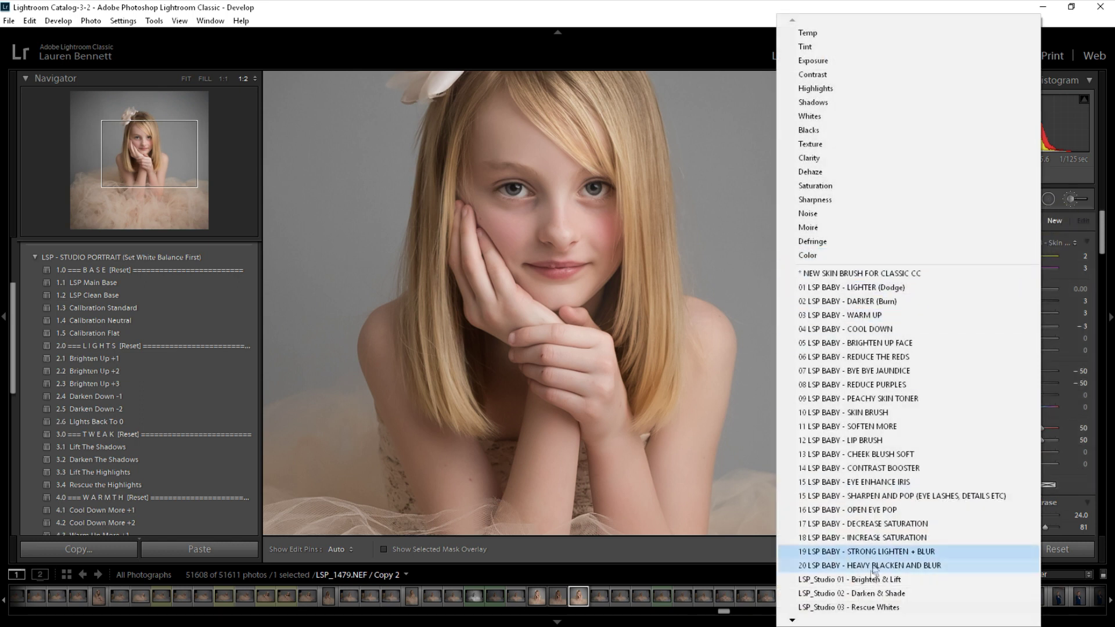
pyautogui.scroll(-3, 874, 575)
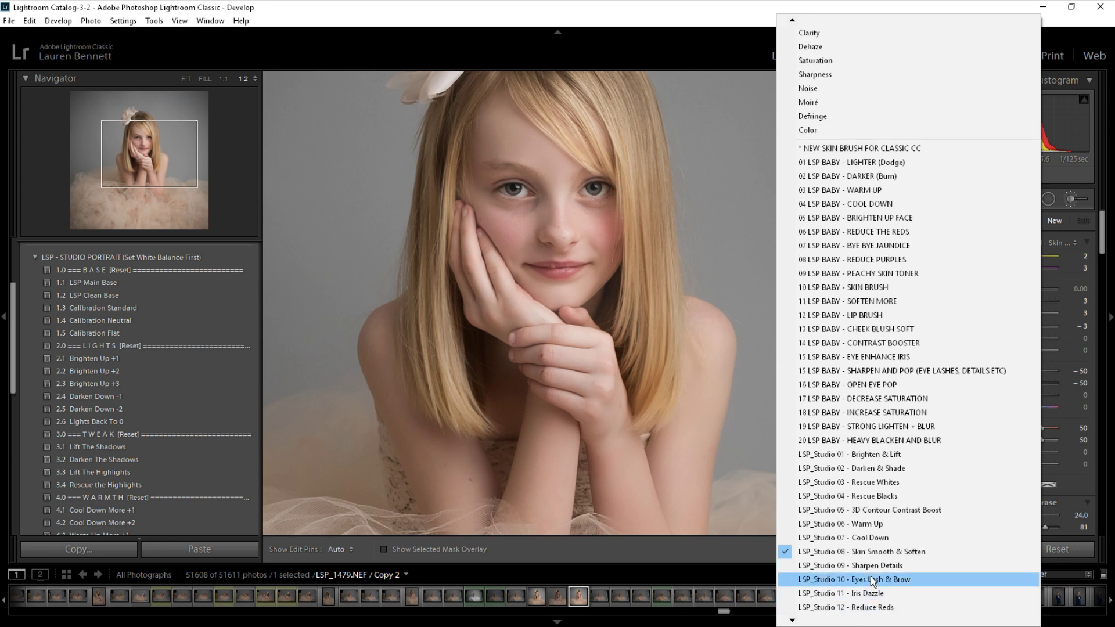
pyautogui.click(875, 510)
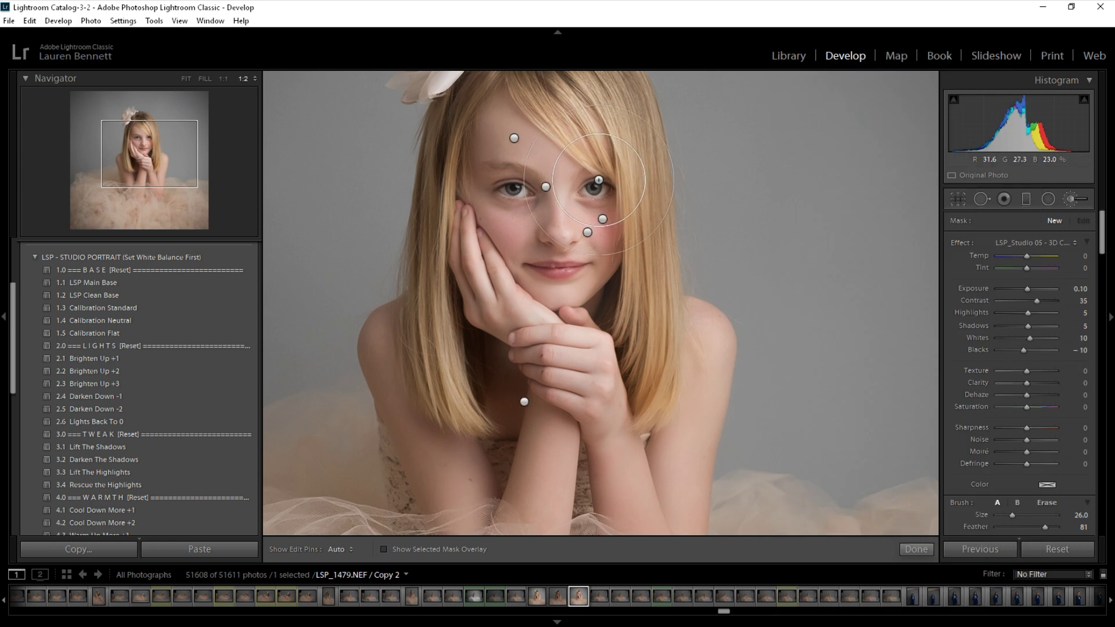
pyautogui.press('h')
pyautogui.scroll(2, 598, 322)
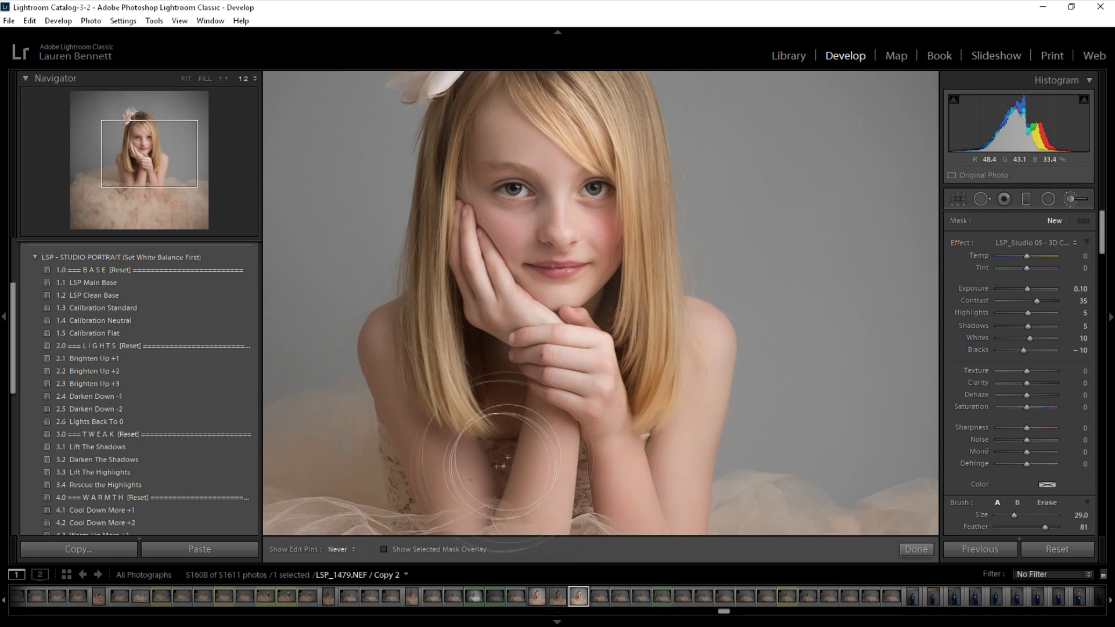
pyautogui.press('h')
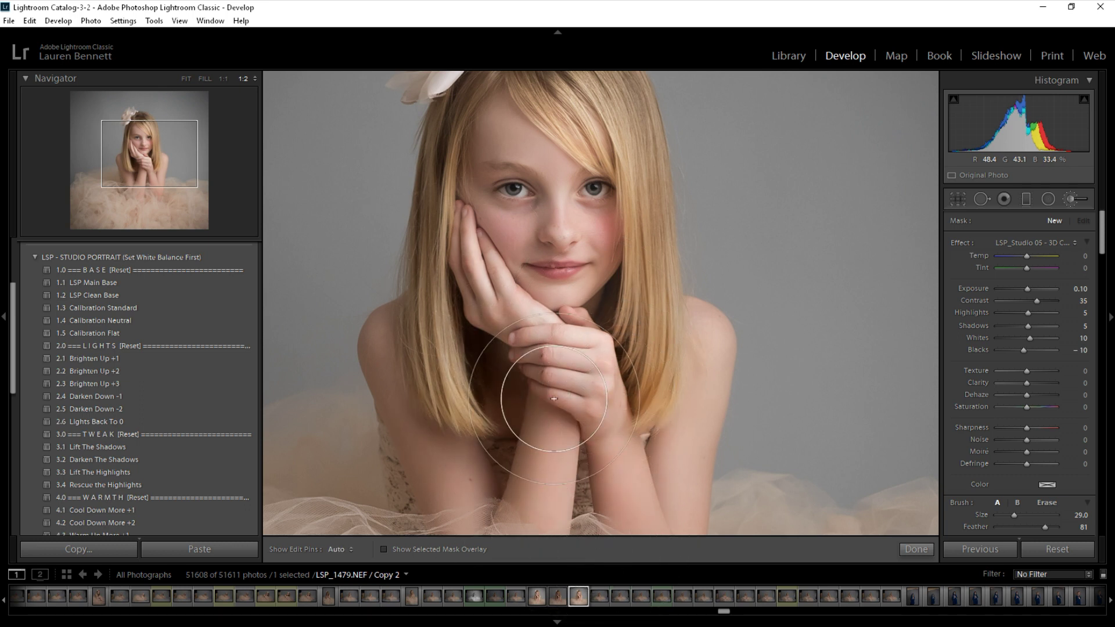
# - Create a new mask with the LSP_Studio 11 - Iris Dazzle brush and paint both irises at size 7
pyautogui.click(1054, 221)
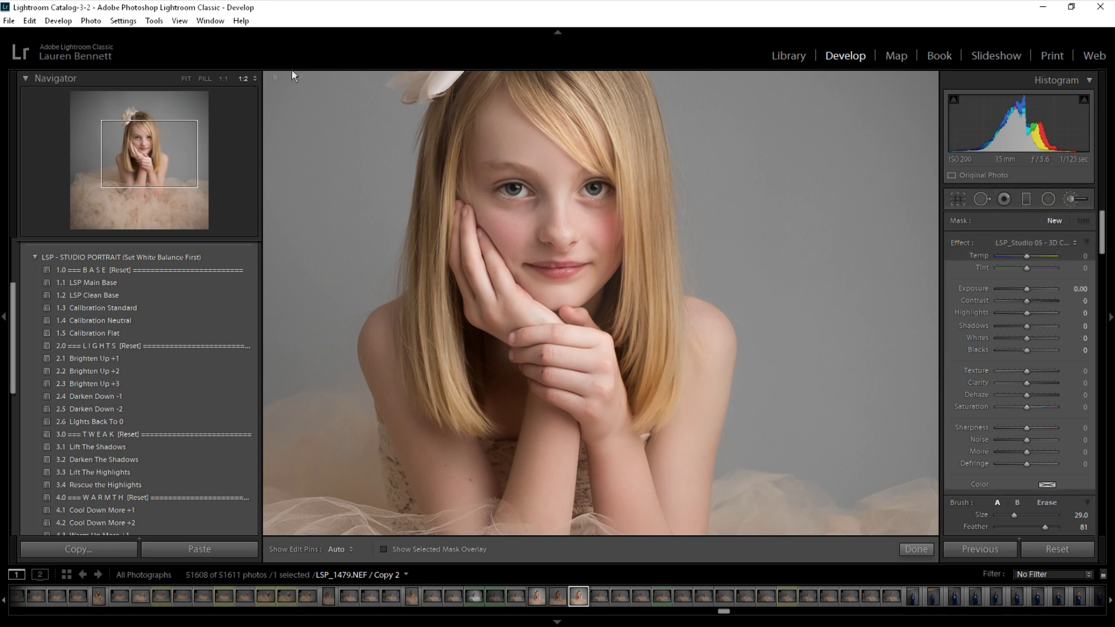
pyautogui.click(223, 78)
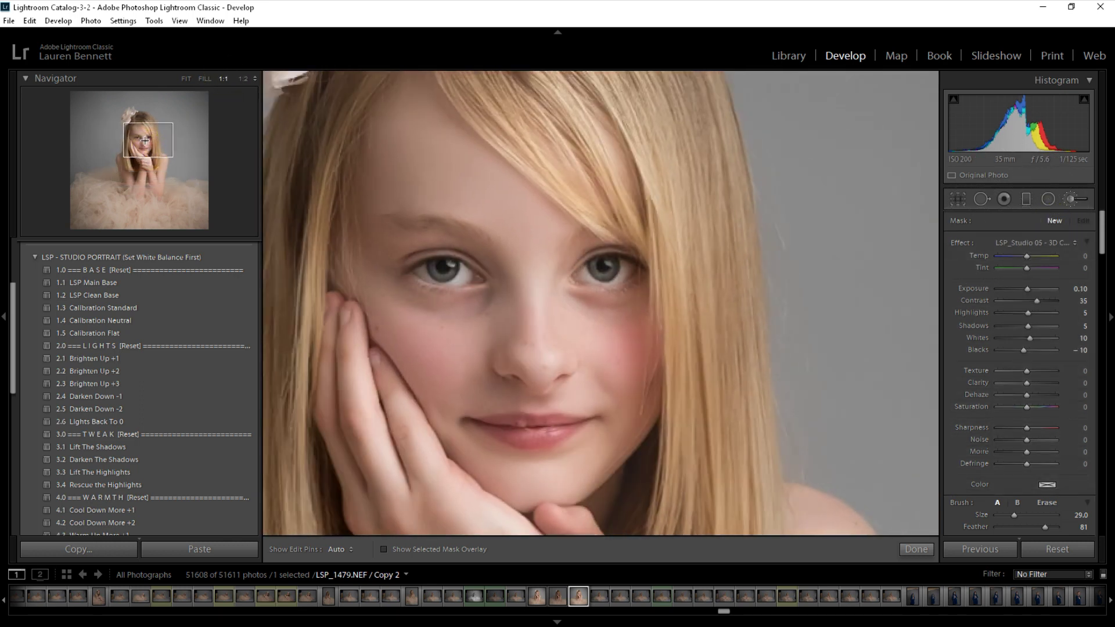
pyautogui.click(1038, 243)
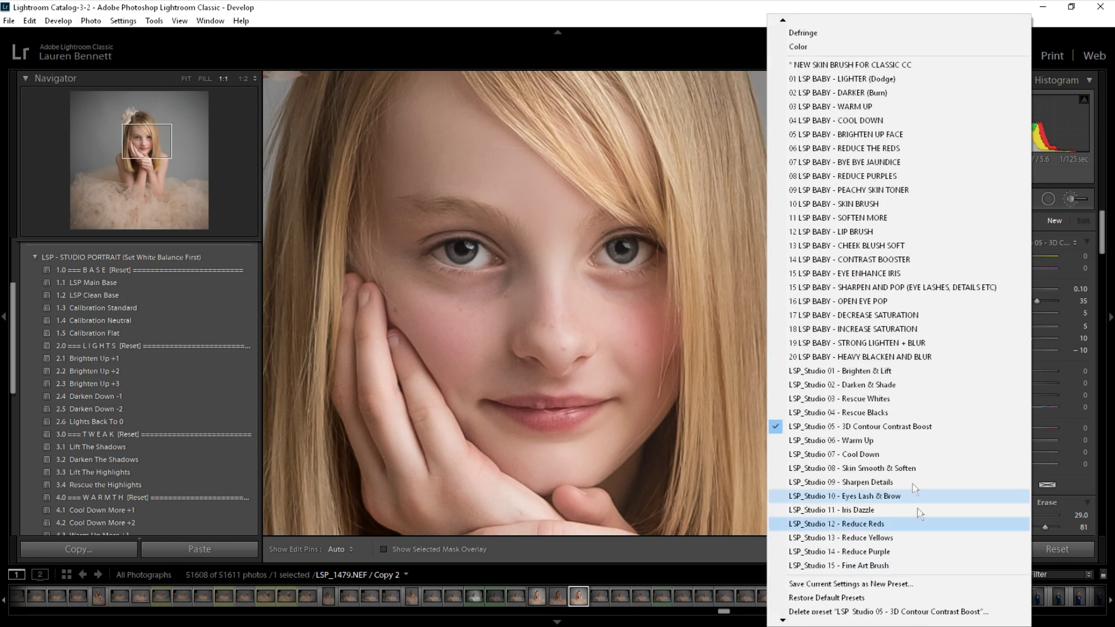
pyautogui.click(892, 513)
pyautogui.scroll(-5, 459, 247)
pyautogui.scroll(-3, 470, 246)
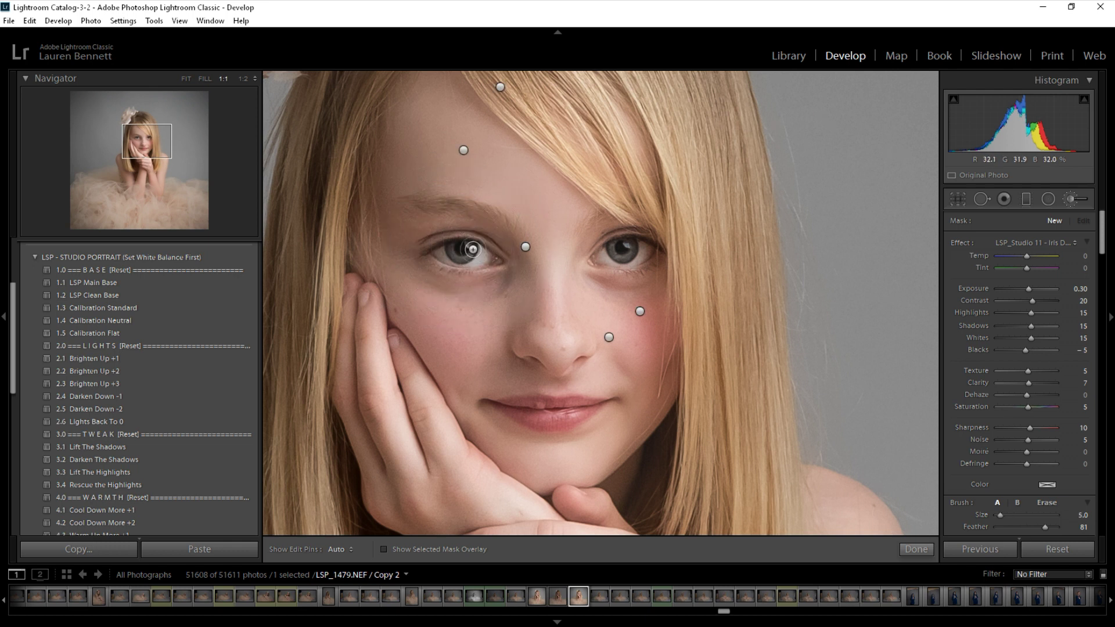
pyautogui.press('h')
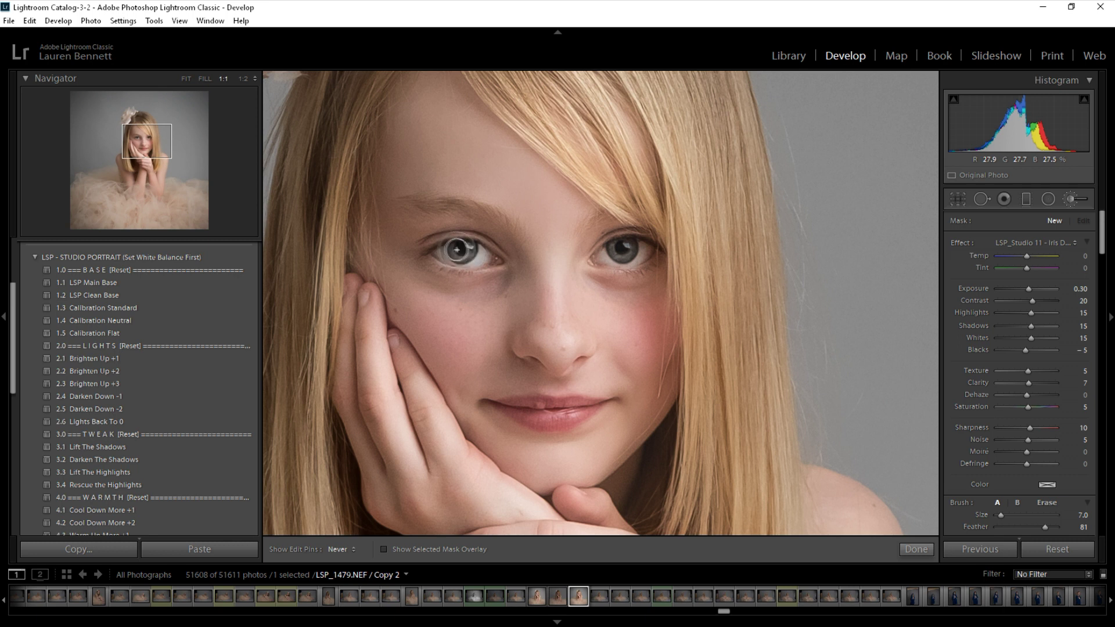
pyautogui.click(621, 252)
pyautogui.press('h')
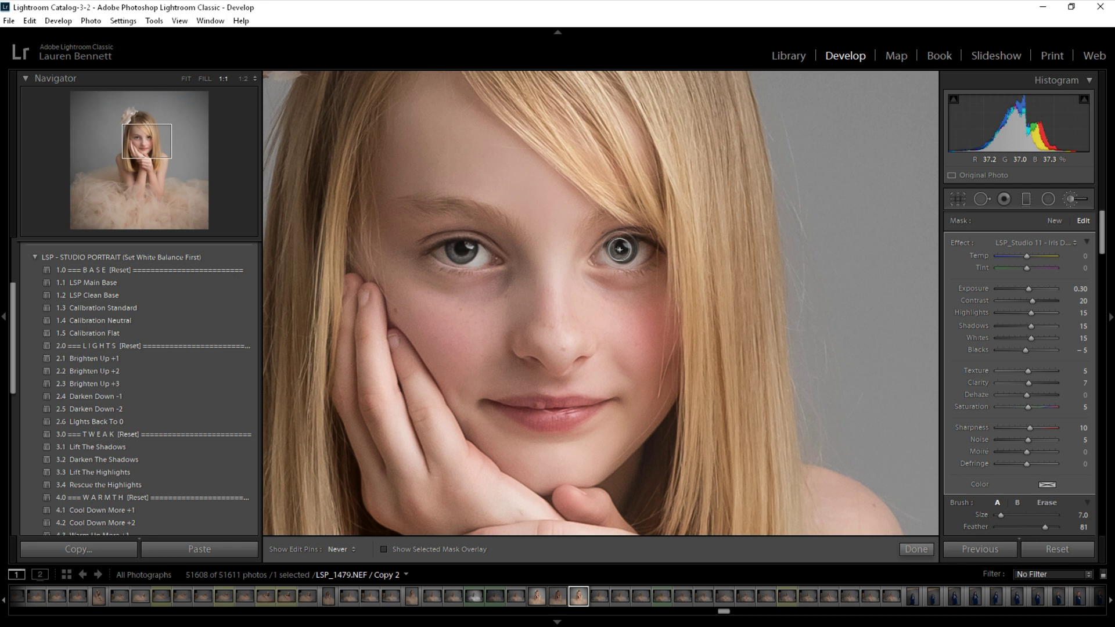
pyautogui.moveTo(620, 256); pyautogui.dragTo(620, 251)
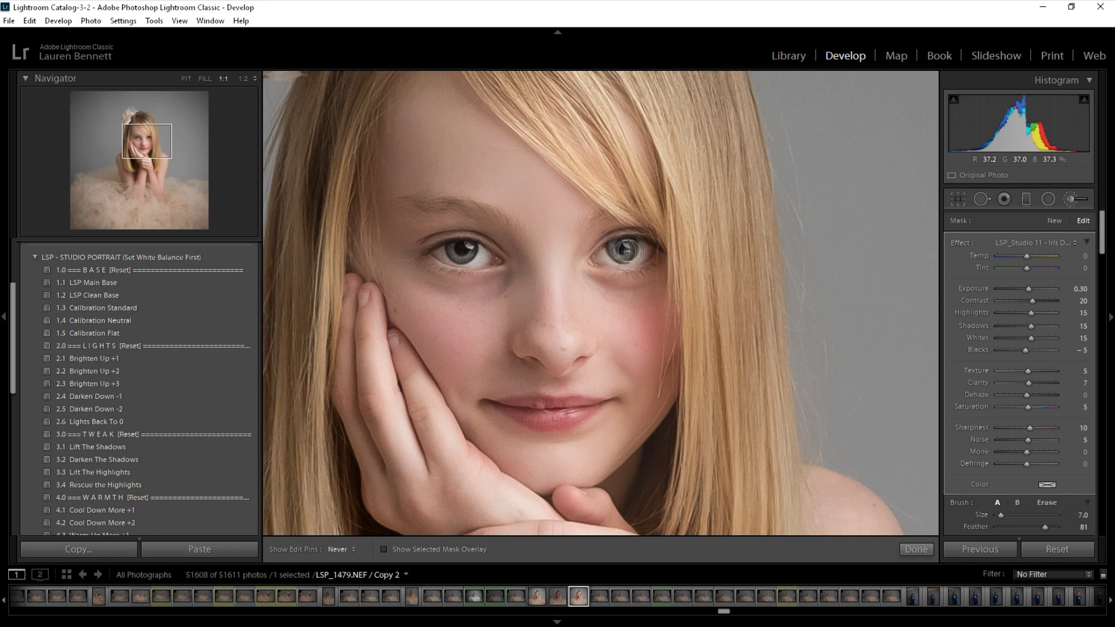
pyautogui.moveTo(469, 244); pyautogui.dragTo(473, 246)
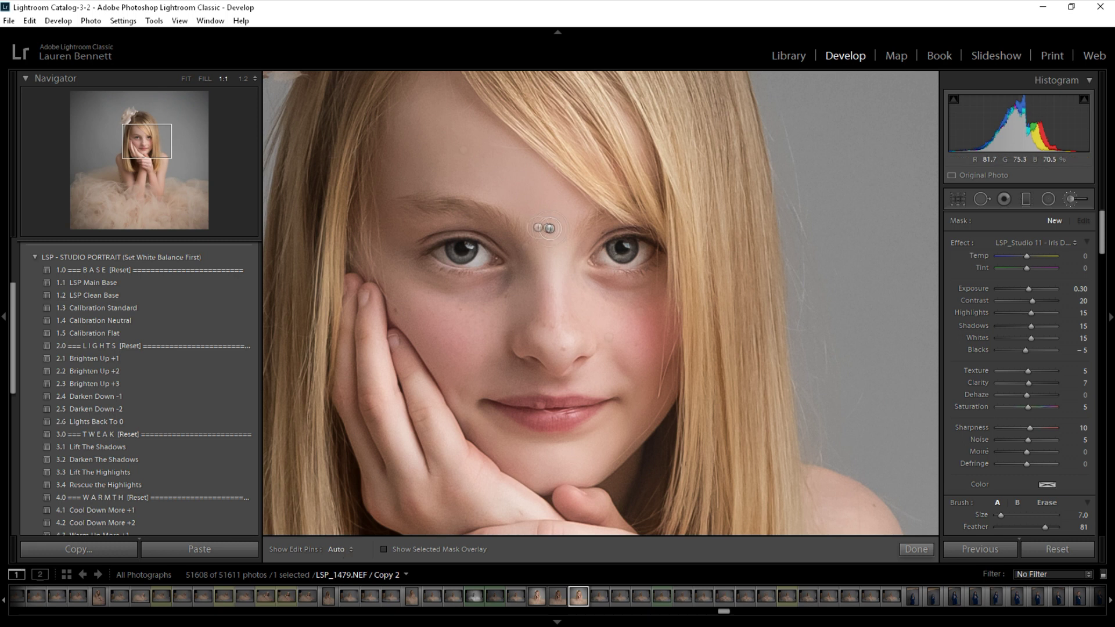
# - Set the iris mask's Exposure to 0.20, close the adjustment brush and show the whole portrait
pyautogui.click(524, 248)
pyautogui.click(525, 248)
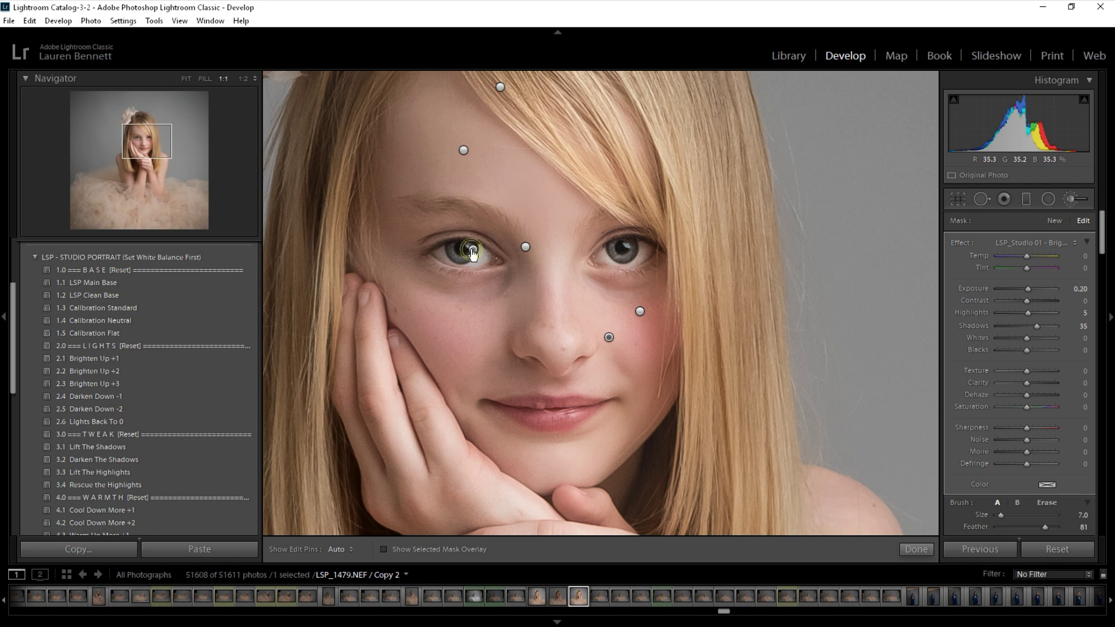
pyautogui.click(1074, 289)
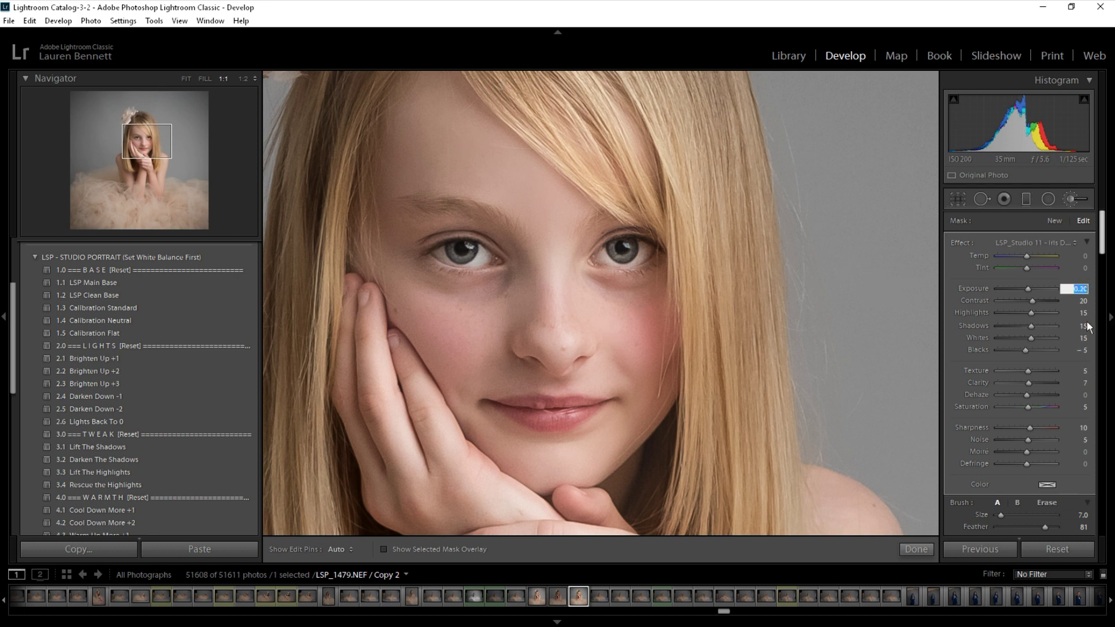
pyautogui.click(1072, 202)
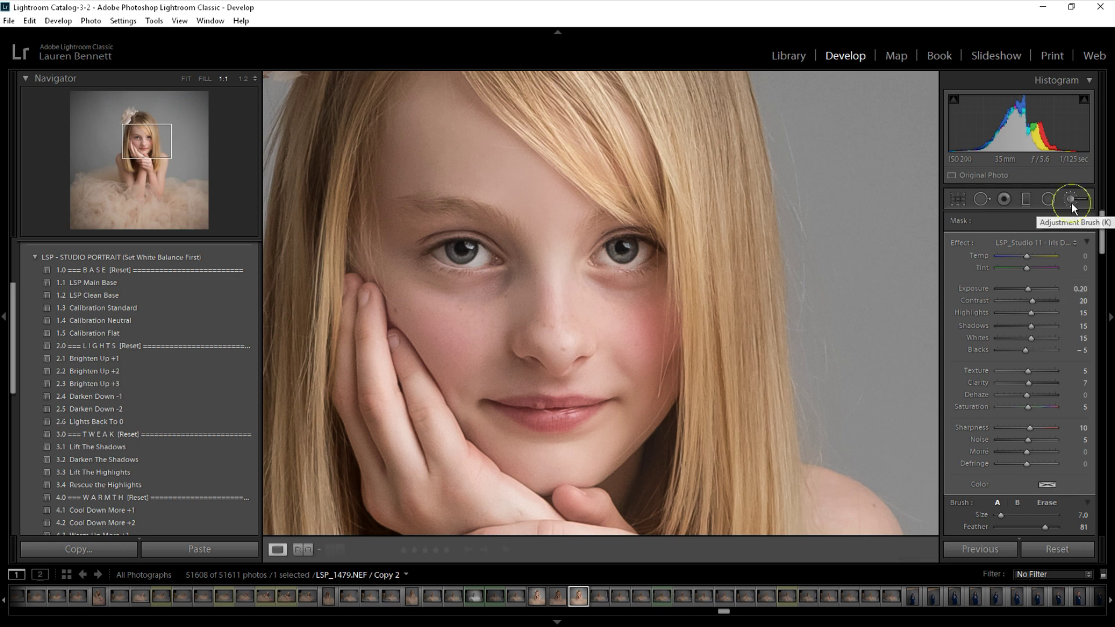
pyautogui.click(786, 280)
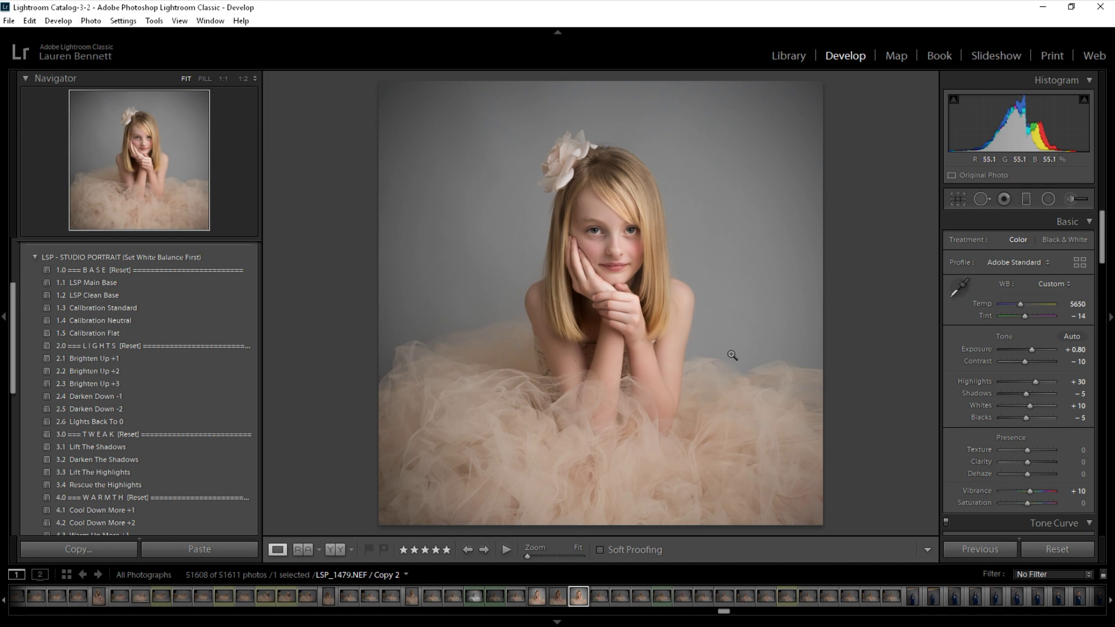
# - Create an adjustment brush mask with LSP_Studio 02 - Darken & Shade and paint along the dress and outer edges, enlarging the brush to size 43
pyautogui.click(1068, 200)
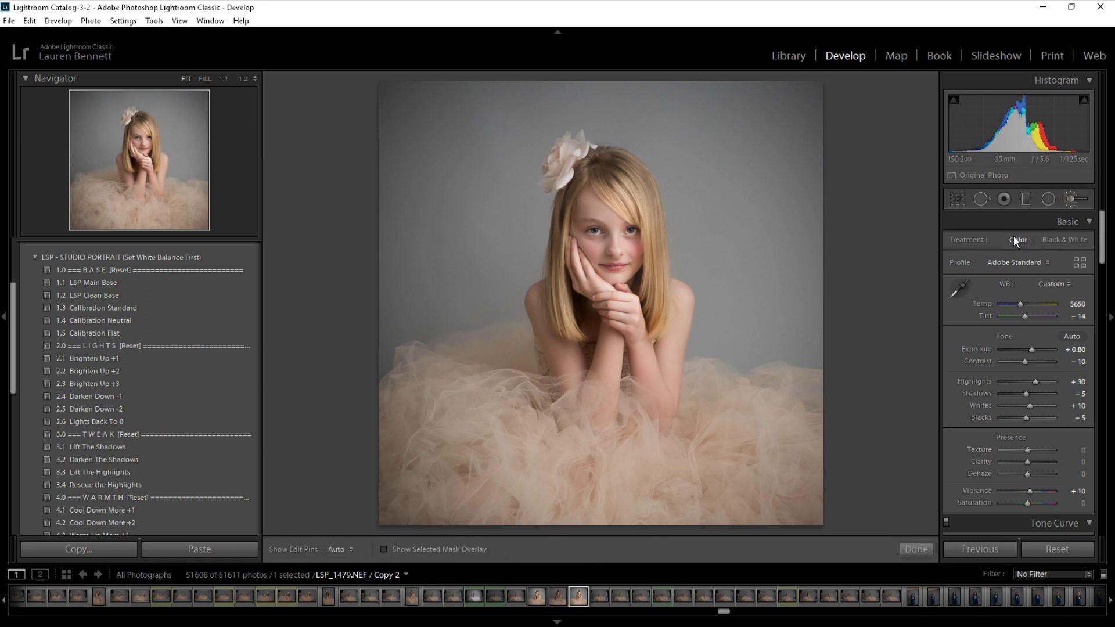
pyautogui.click(1025, 250)
pyautogui.click(878, 593)
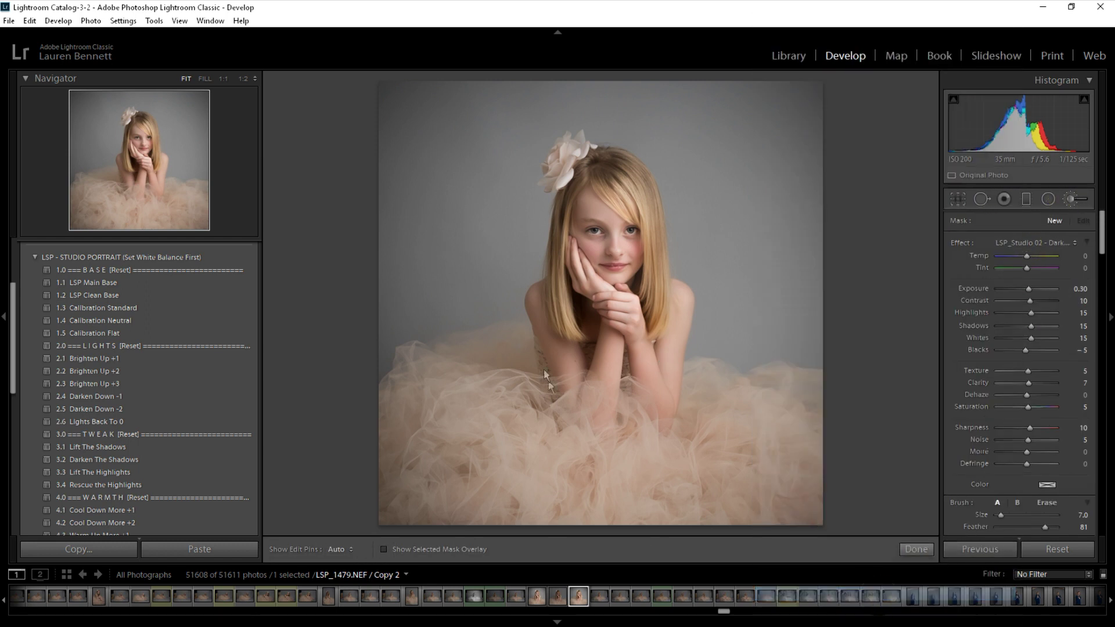
pyautogui.scroll(8, 741, 412)
pyautogui.scroll(6, 796, 411)
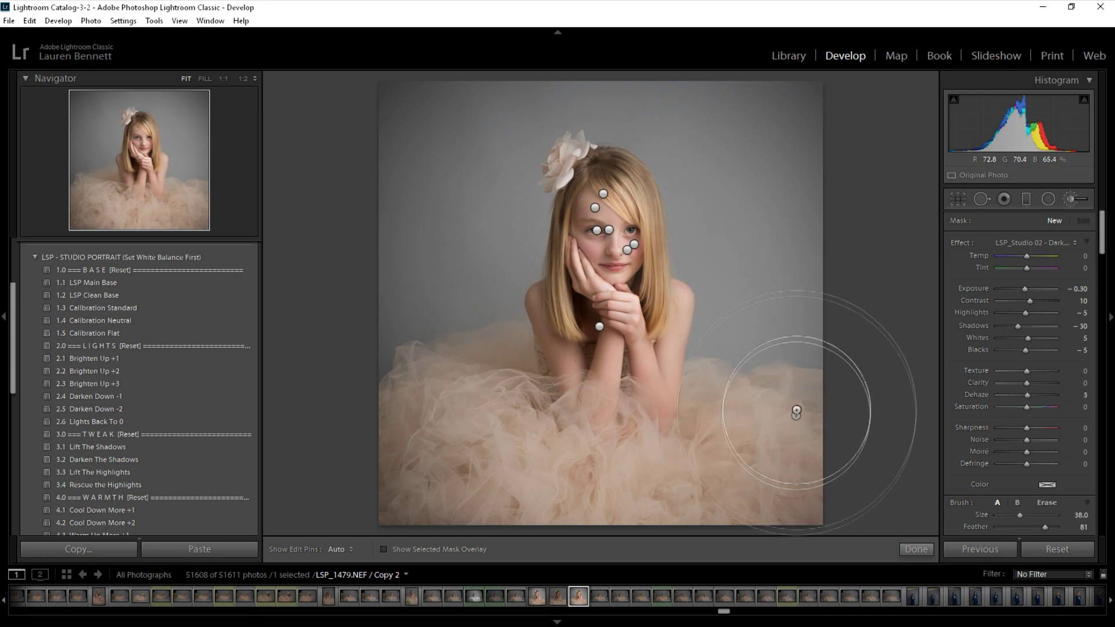
pyautogui.press('h')
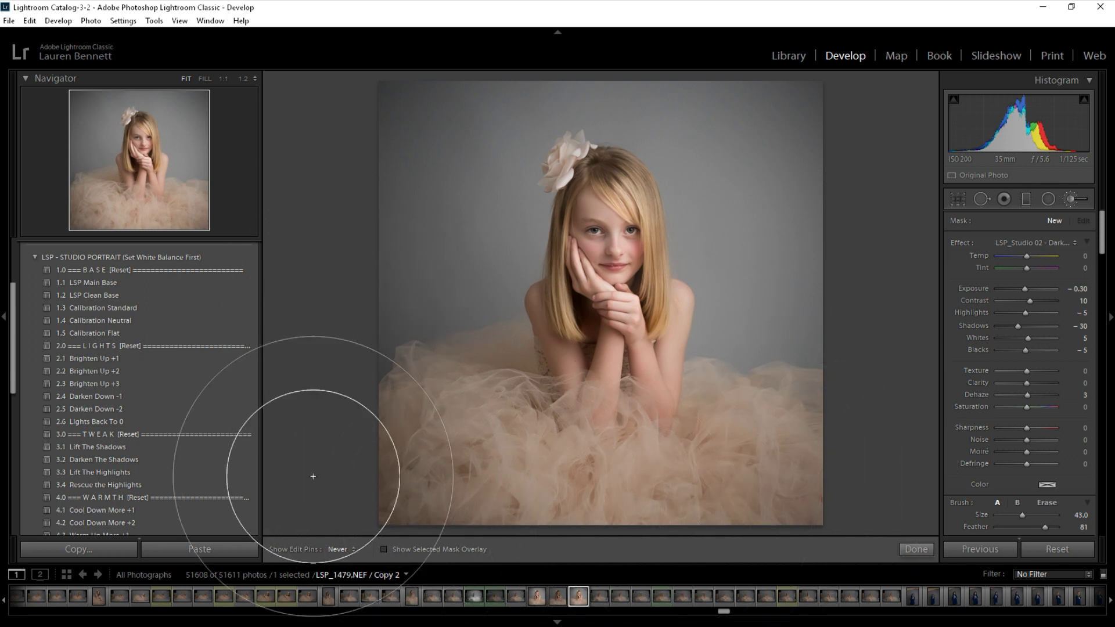
pyautogui.press('h')
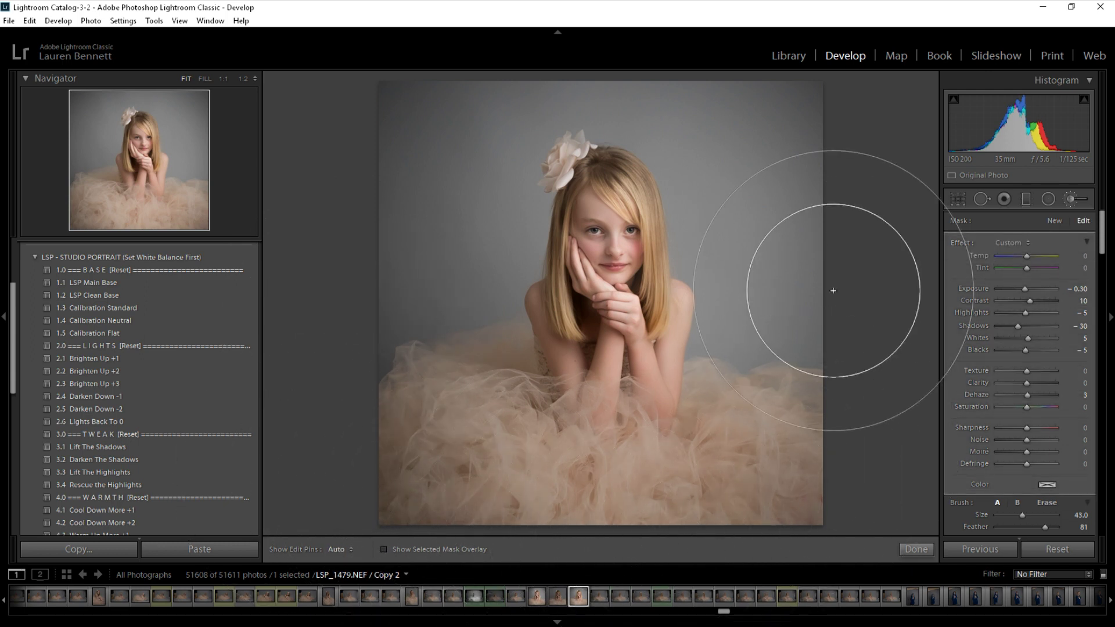
# - Create a new mask with the LSP_Studio 15 - Fine Art Brush and paint over the tulle dress, reducing the brush to size 24
pyautogui.click(1059, 219)
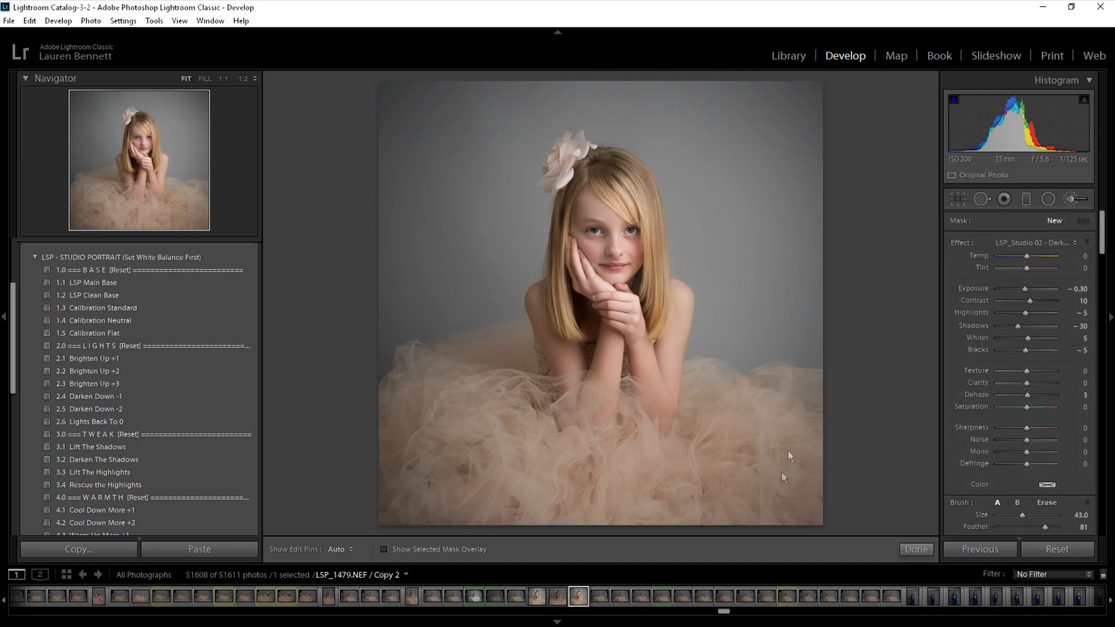
pyautogui.click(1016, 242)
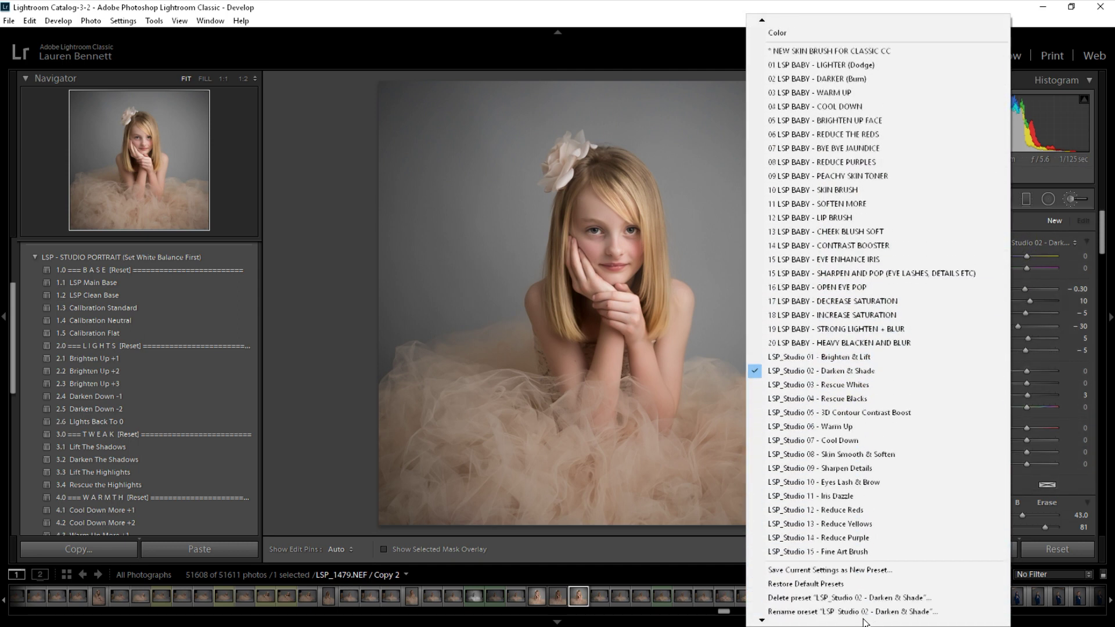
pyautogui.click(860, 537)
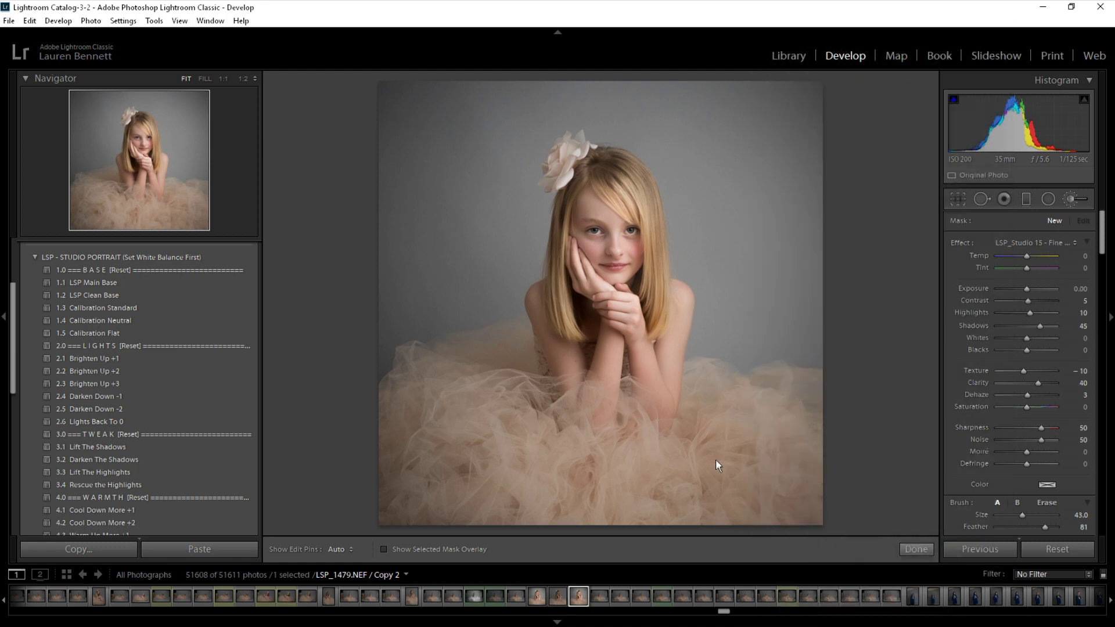
pyautogui.scroll(-6, 731, 443)
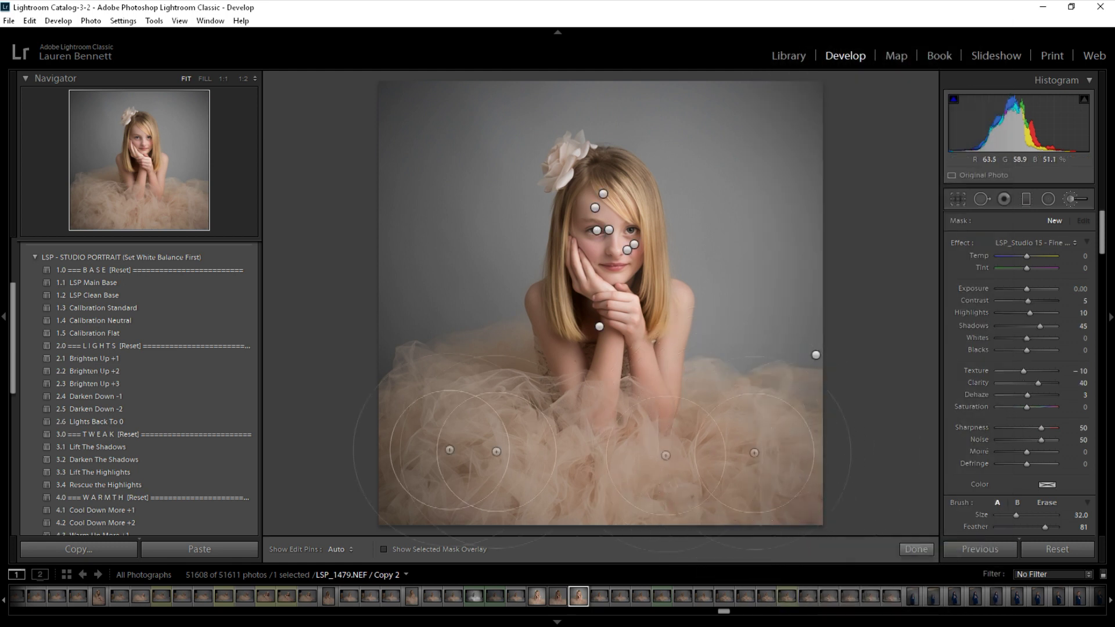
pyautogui.scroll(-3, 694, 478)
pyautogui.press('h')
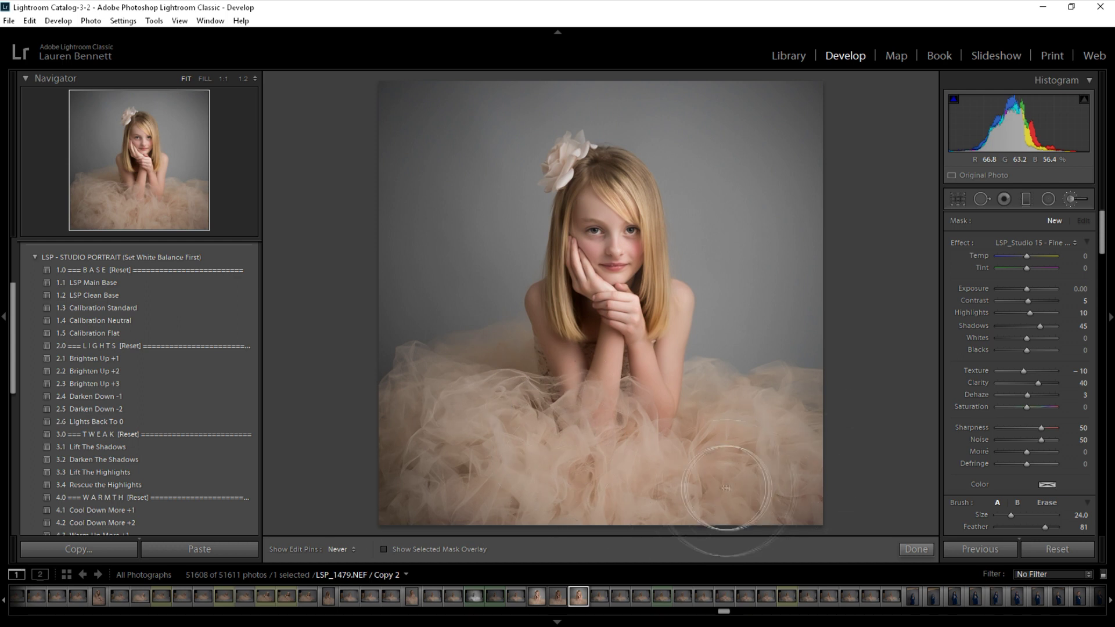
# - Try the fine art mask on the top of the girl's hair with a smaller brush, and undo the hair stroke
pyautogui.moveTo(636, 203)
pyautogui.mouseDown()
pyautogui.moveTo(630, 169)
pyautogui.moveTo(626, 185)
pyautogui.mouseUp()
pyautogui.hotkey('ctrl', 'z')
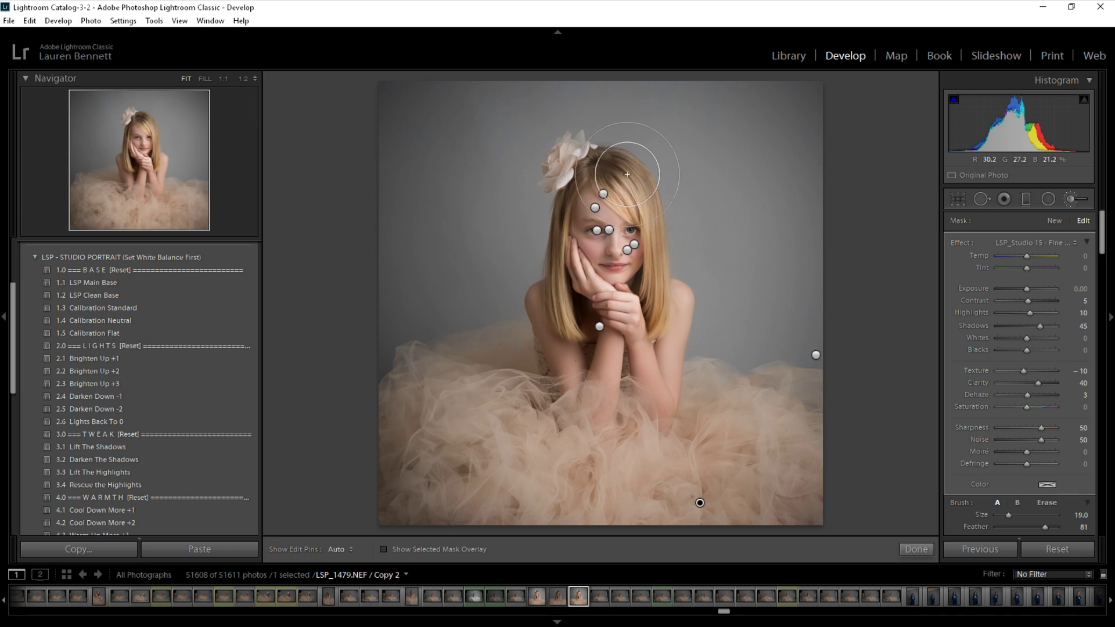
pyautogui.press('[')
pyautogui.press('[')
pyautogui.press('[')
pyautogui.press('h')
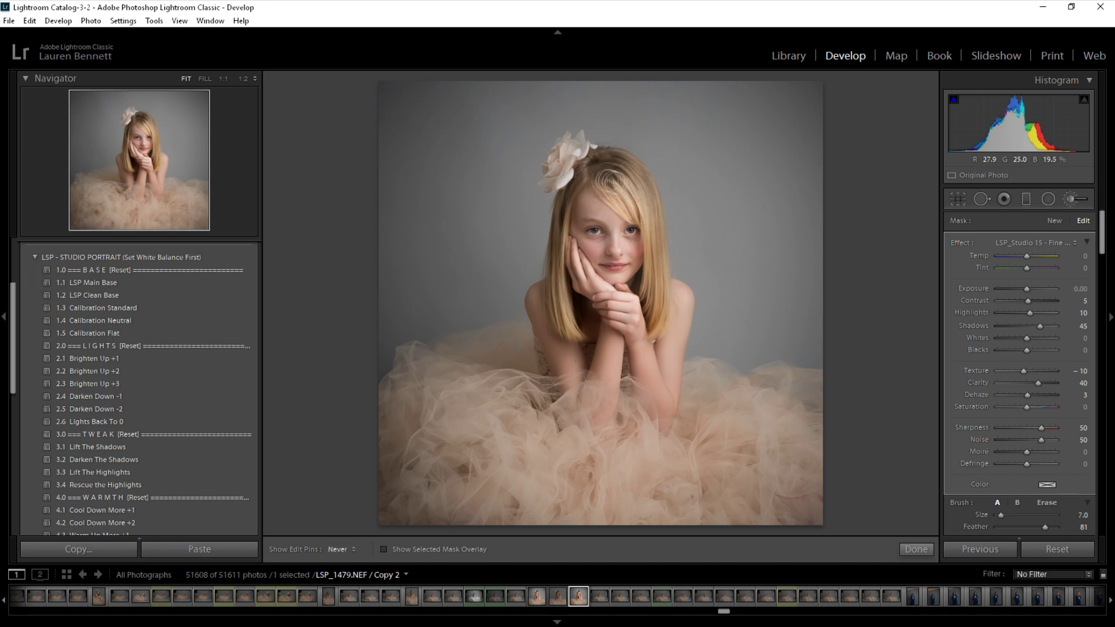
pyautogui.press('h')
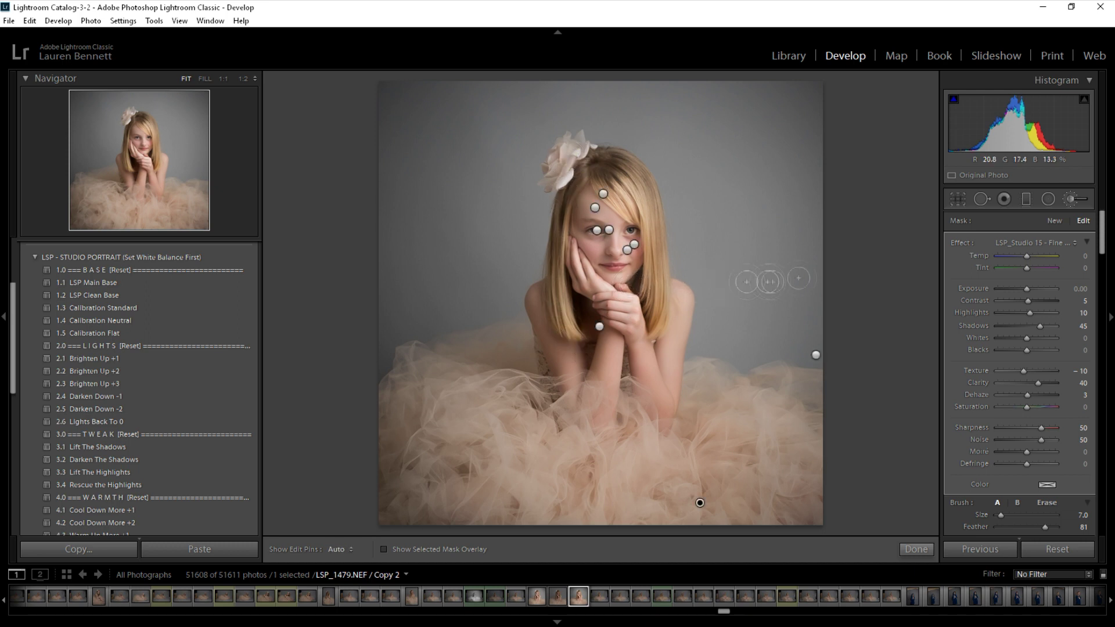
# - Close the adjustment brush and compare the edited Copy 2 of LSP_1479.NEF with the unedited Copy 1
pyautogui.click(1073, 199)
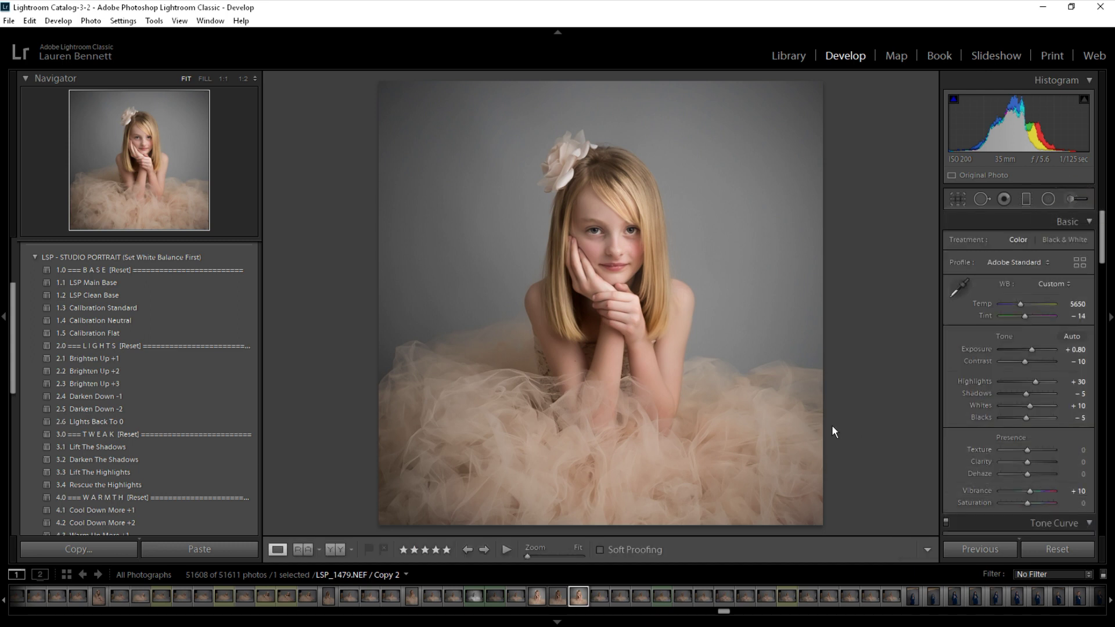
pyautogui.click(557, 597)
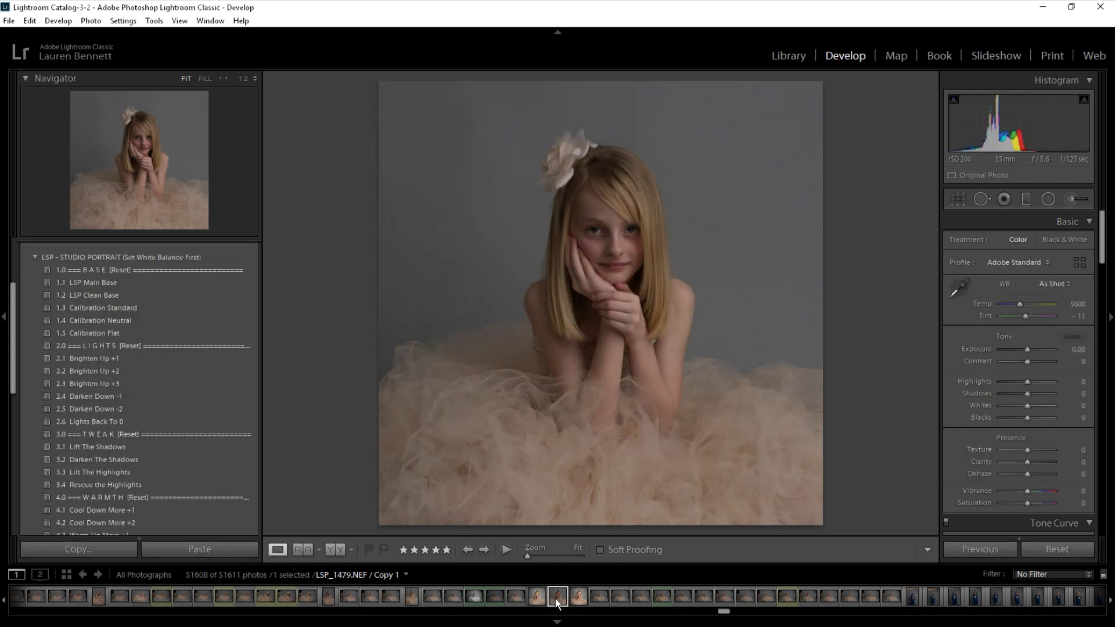
pyautogui.click(579, 598)
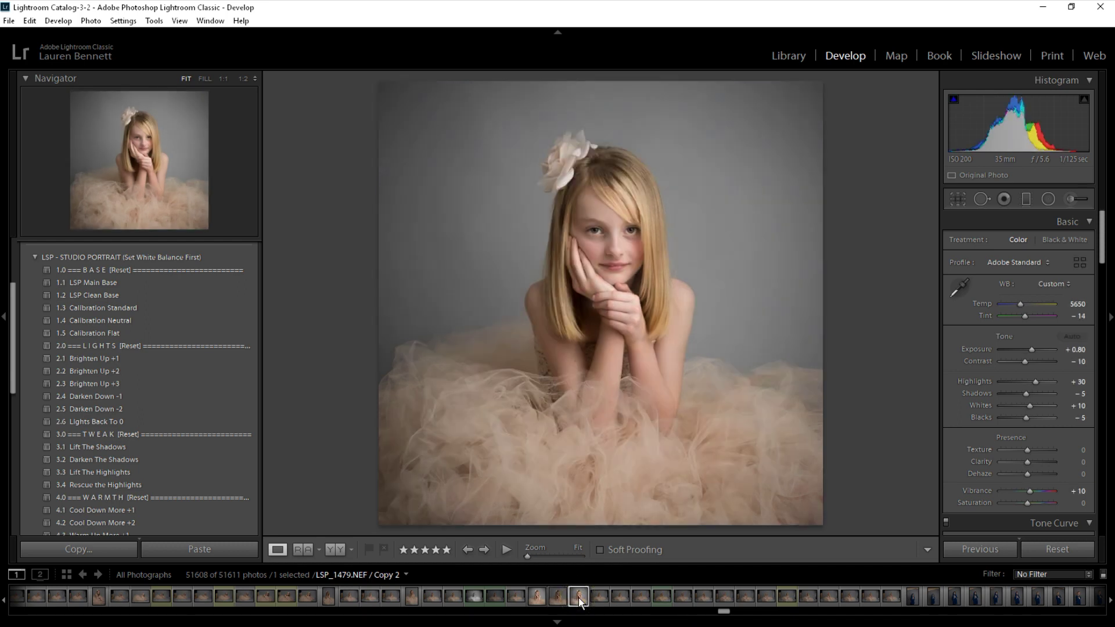